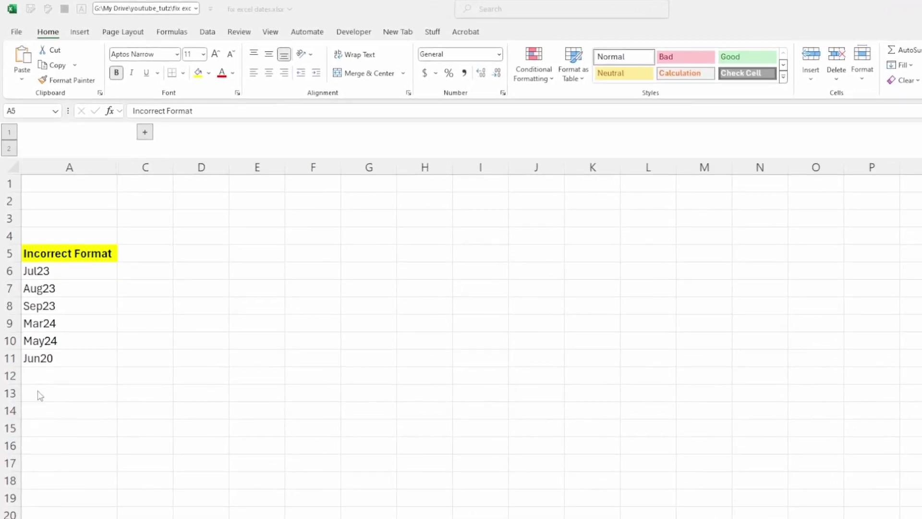
Expand grouped column B to show the Fixed format dates, then widen it to fit
left_click(92, 260)
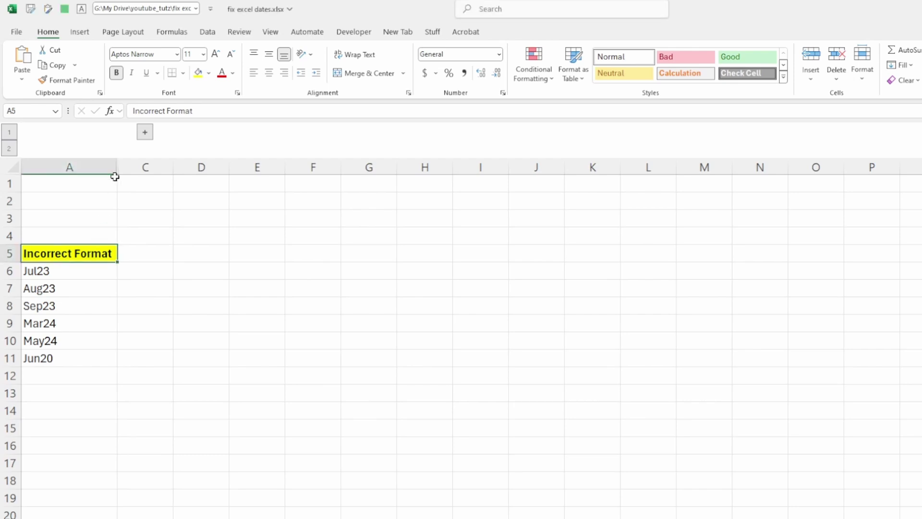
left_click(145, 132)
left_click_drag(173, 172, 208, 170)
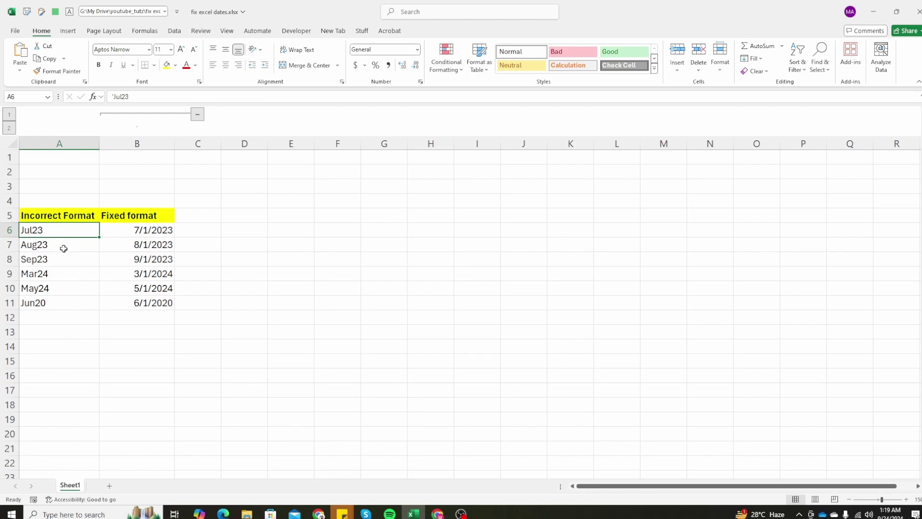
Paste the DATE(year, month, day) syntax picture and position it over rows 2–3 of columns E–H
left_click(284, 156)
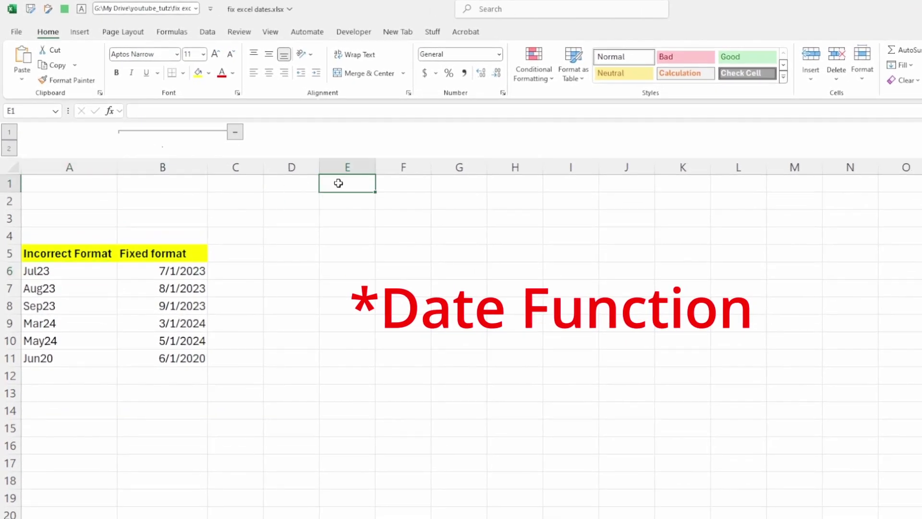
key("ctrl+v")
left_click_drag(364, 188, 391, 217)
left_click(369, 240)
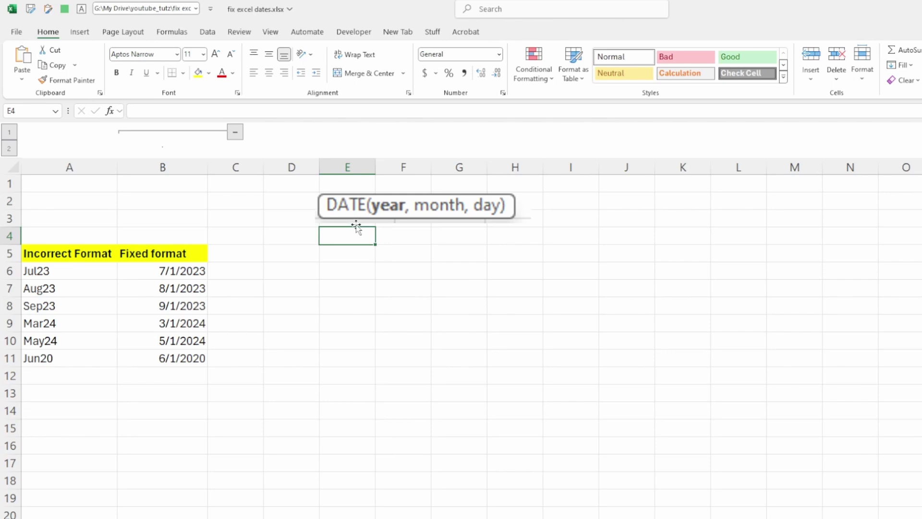
left_click(357, 224)
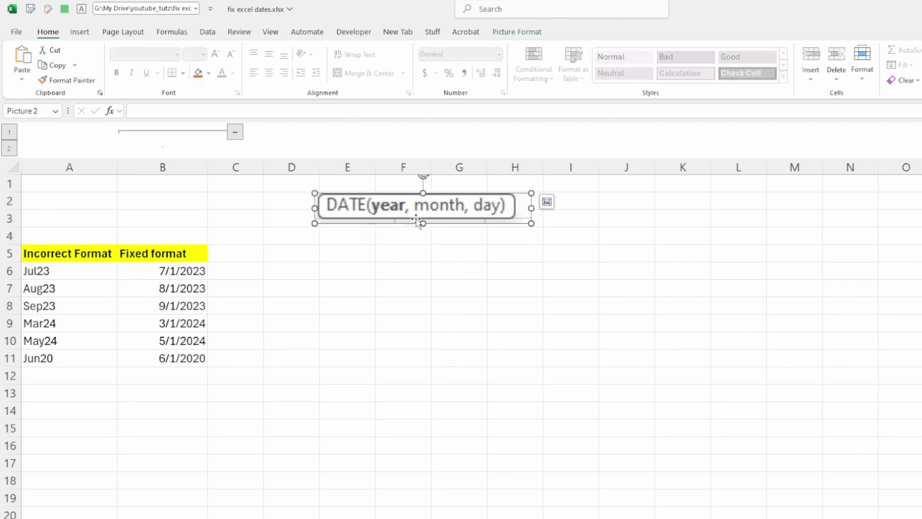
left_click_drag(392, 213, 387, 208)
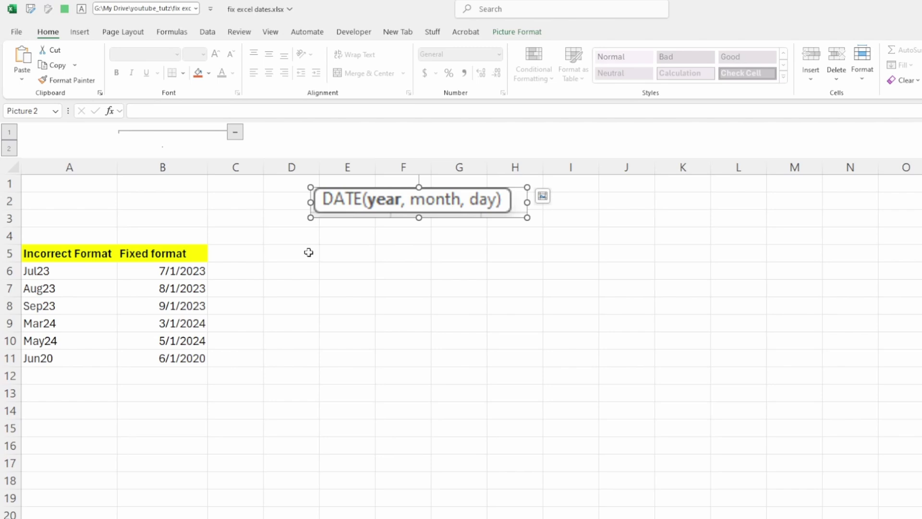
Start a DATE formula in E5 to preview its syntax, then cancel it
left_click(341, 251)
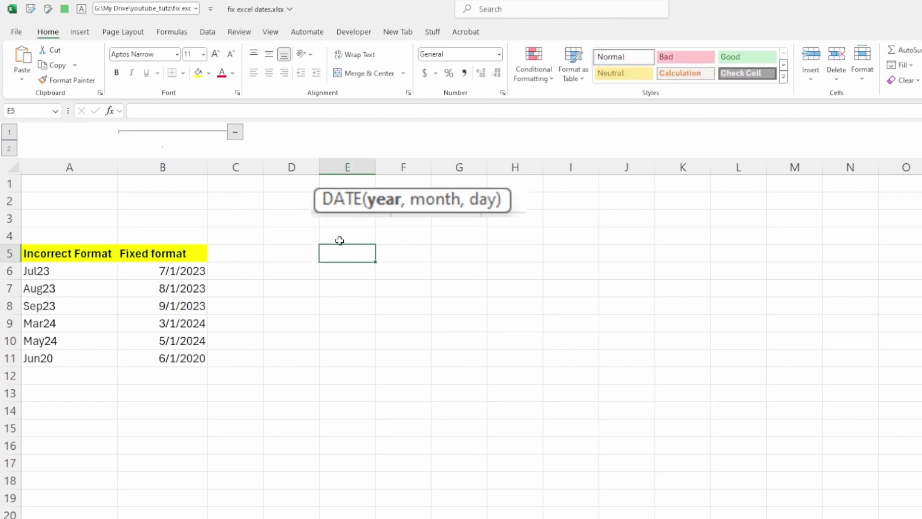
type("=da")
key("Tab")
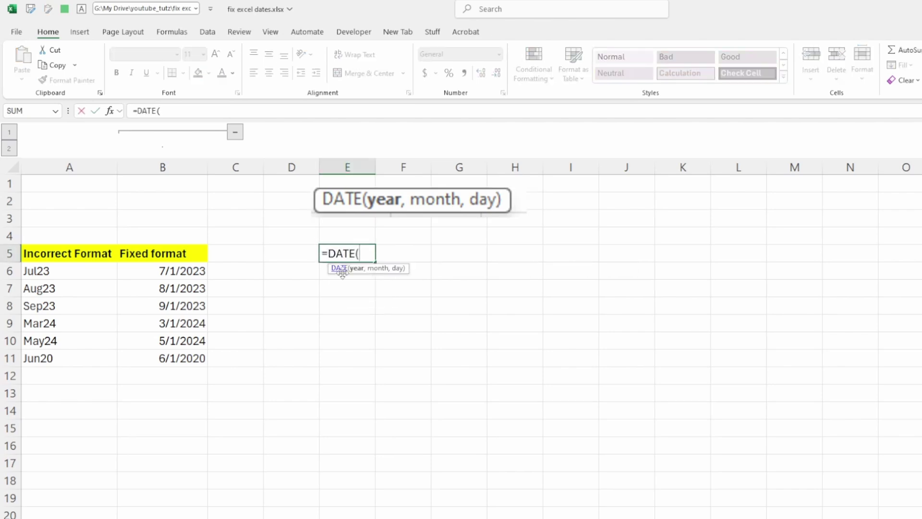
key("Escape")
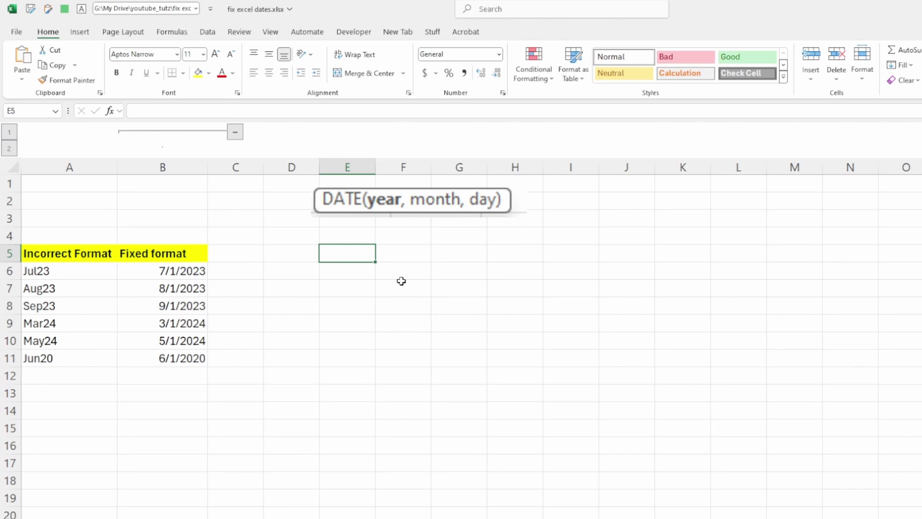
Enter the headers YEAR, MONTH and DAY in E5:G5
type("YEAR")
key("Tab")
type("MONTH")
key("Tab")
type("DAY")
key("Return")
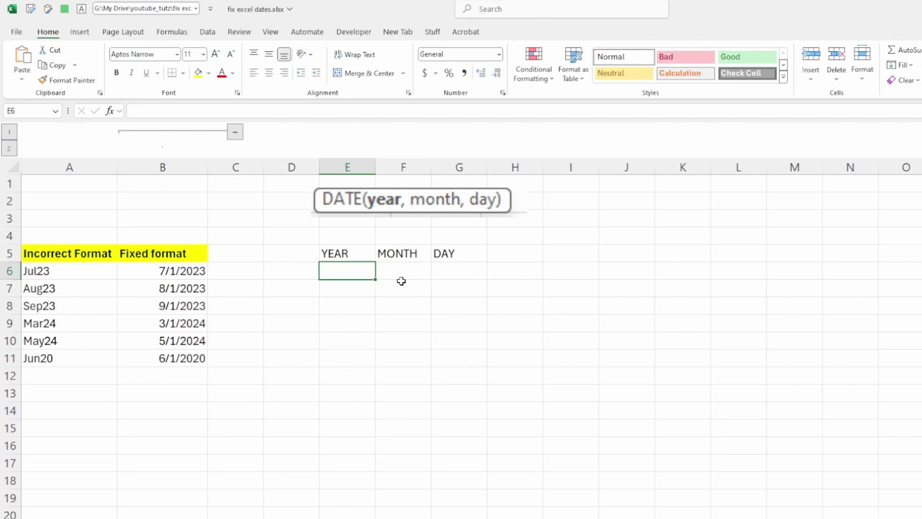
Enter =RIGHT(A6,2) in E6 to pull the year digits from Jul23
type("=RIGH")
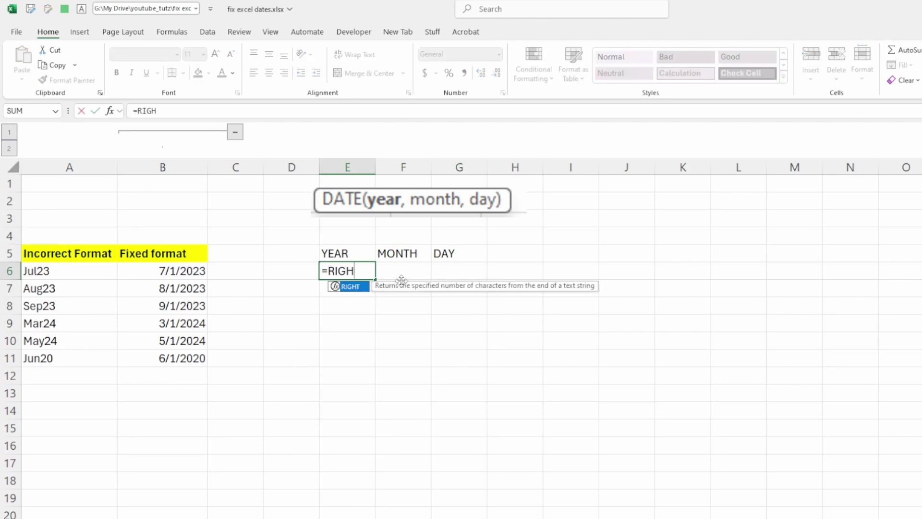
type("T(")
key("Left")
key("Left")
key("Left")
key("Left")
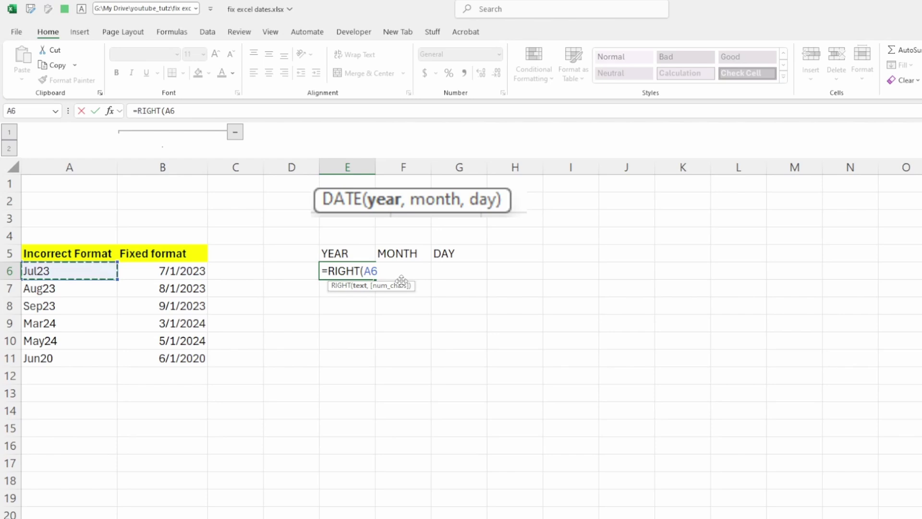
type(",2)")
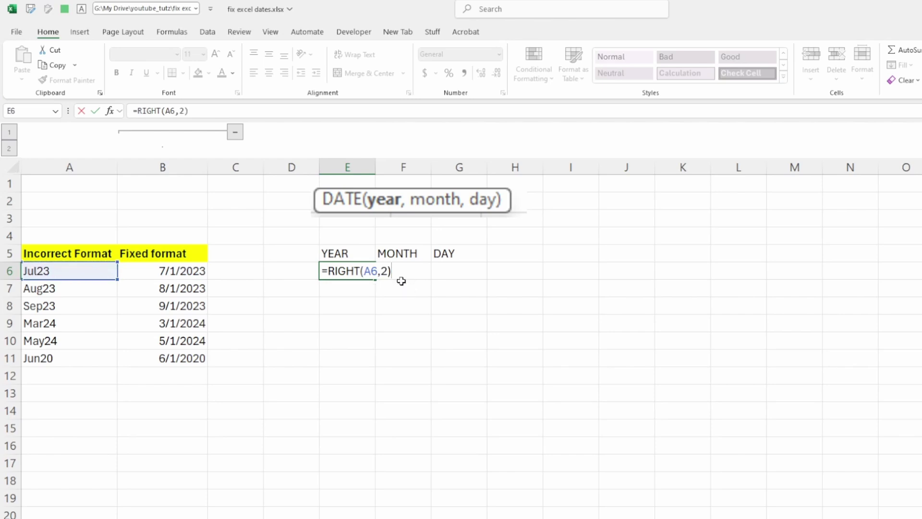
key("Return")
key("Up")
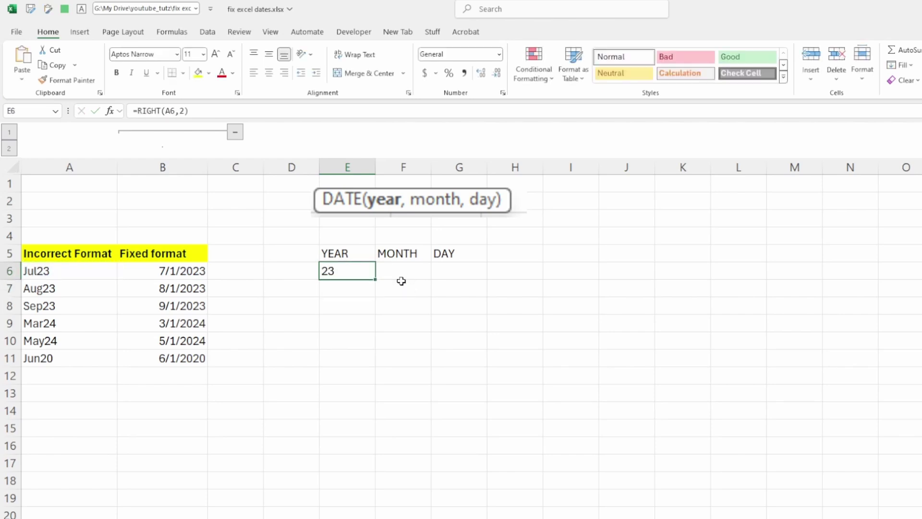
Wrap it as =VALUE(RIGHT(A6,2)) so E6 returns numeric 23, and fill it down to row 11
key("F2")
key("Home")
key("Right")
type("VALUE(")
key("Return")
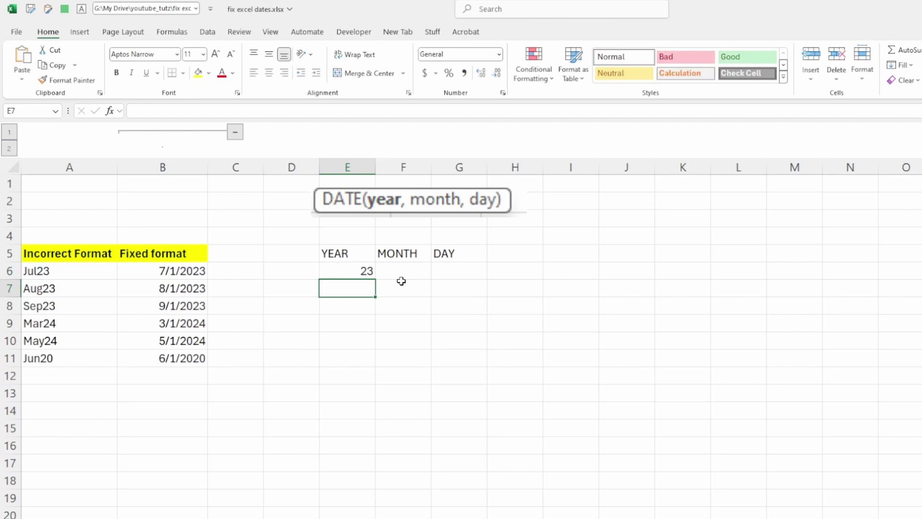
key("Up")
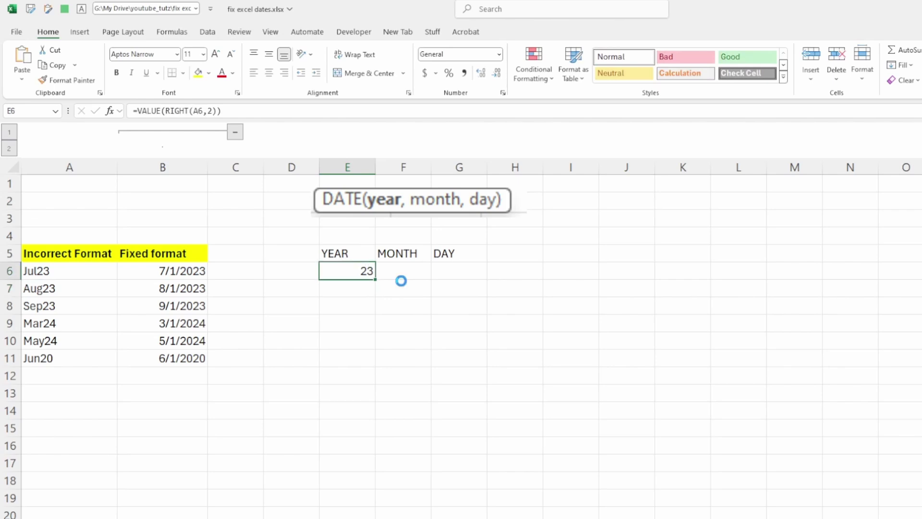
key("ctrl+z")
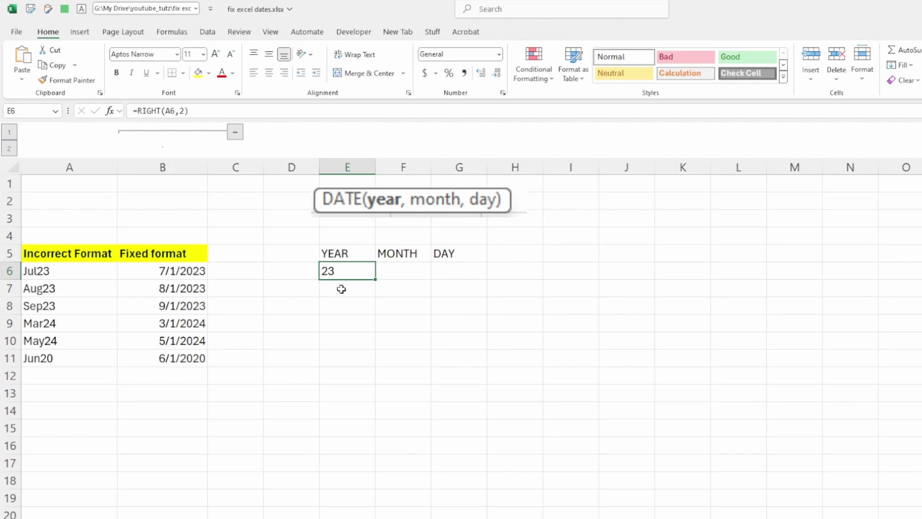
key("ctrl+y")
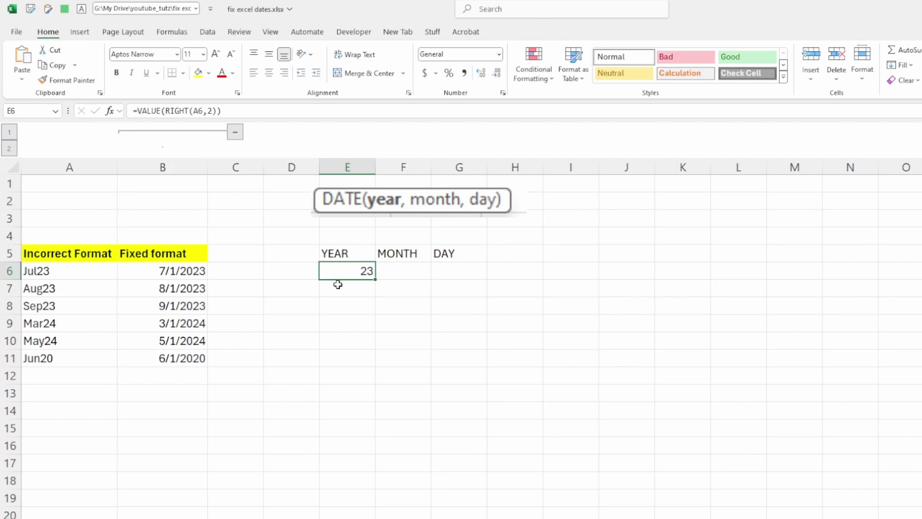
double_click(379, 280)
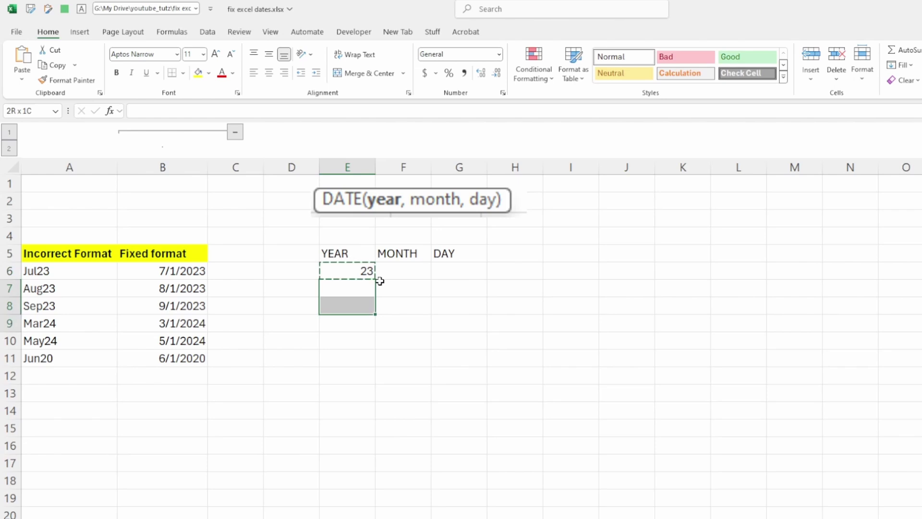
Enter =LEFT(A6,3) in F6 and fill it down to F11 for the month abbreviations
left_click(379, 280)
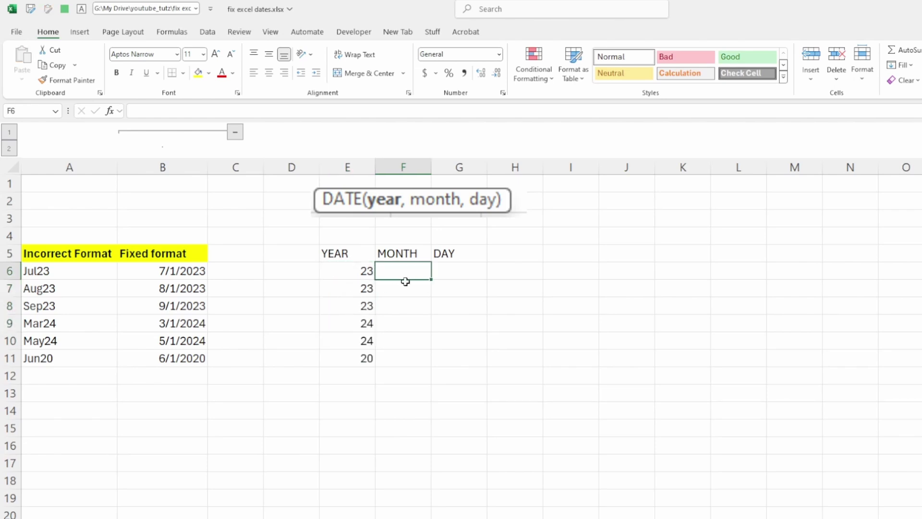
type("=")
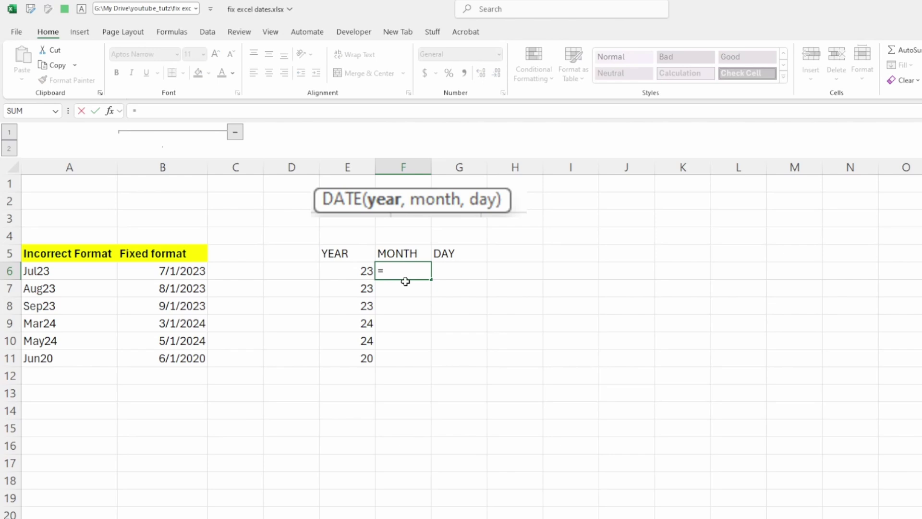
type("LEFT(")
key("Left")
key("Left")
key("Left")
key("Left")
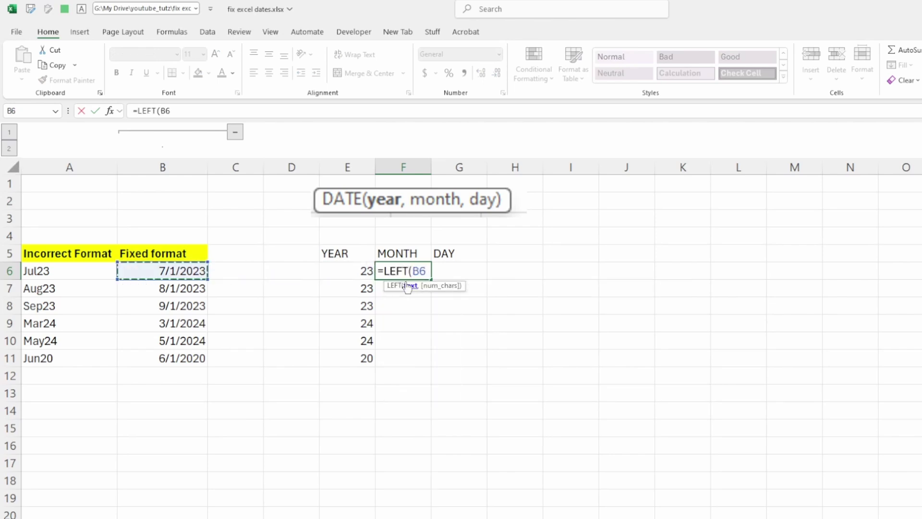
key("Left")
type(",3")
key("Return")
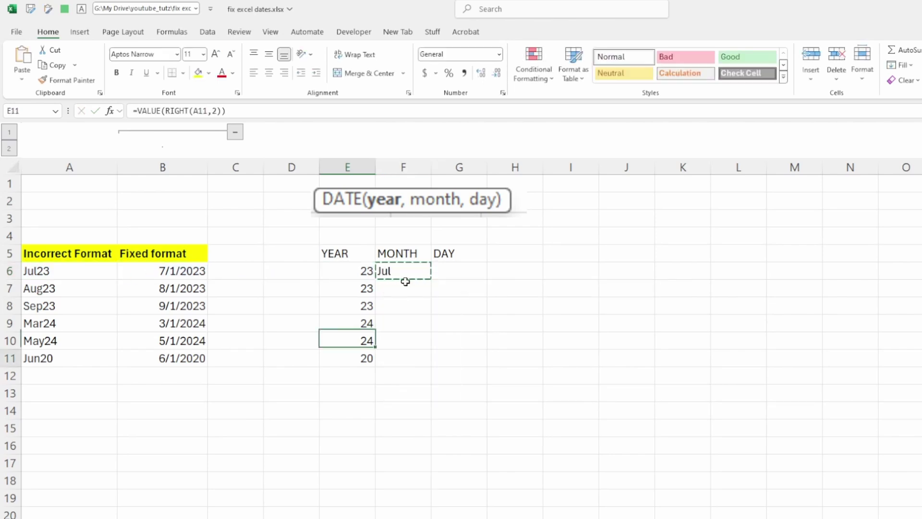
key("shift+Down")
key("shift+Down")
key("shift+Down")
key("shift+Down")
key("shift+Down")
key("Return")
key("Right")
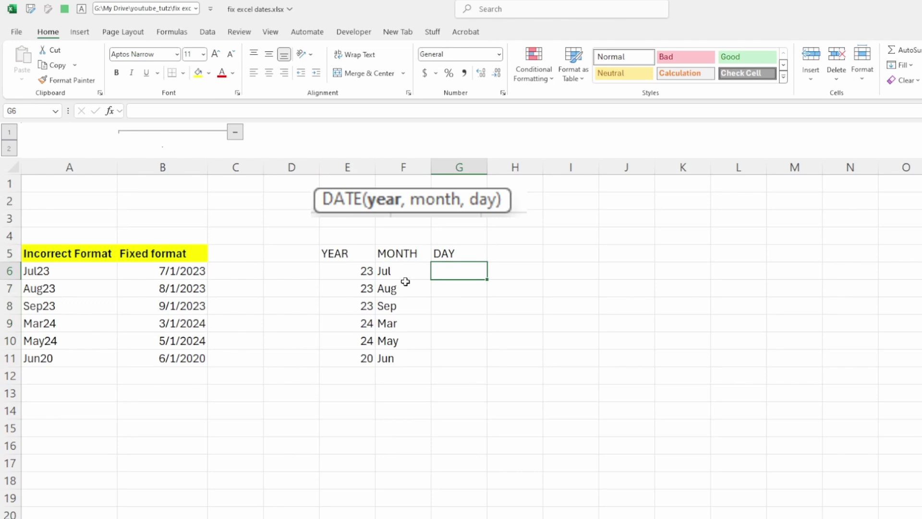
Enter 1 in G6 and paste it into G7:G11 as the day value
type("1")
key("Return")
key("Up")
key("ctrl+c")
key("Left")
key("ctrl+Down")
key("Right")
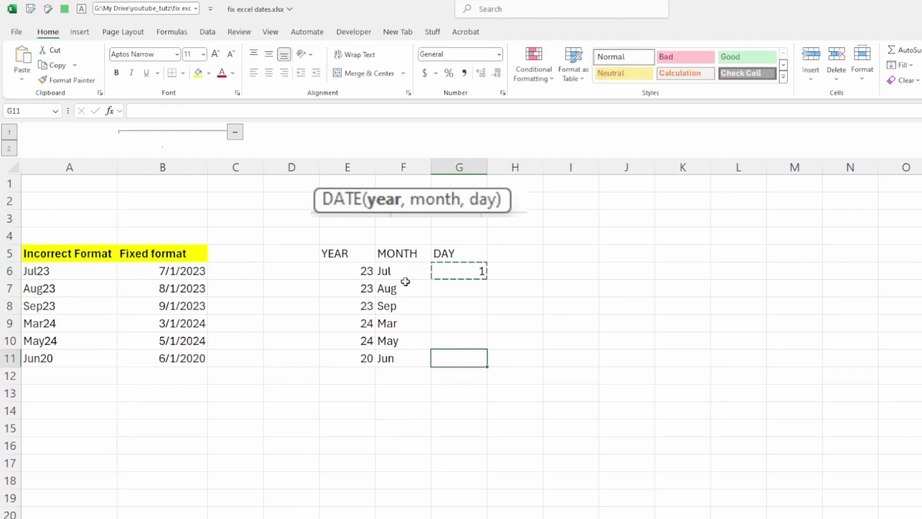
key("ctrl+shift+Up")
key("Return")
left_click(575, 272)
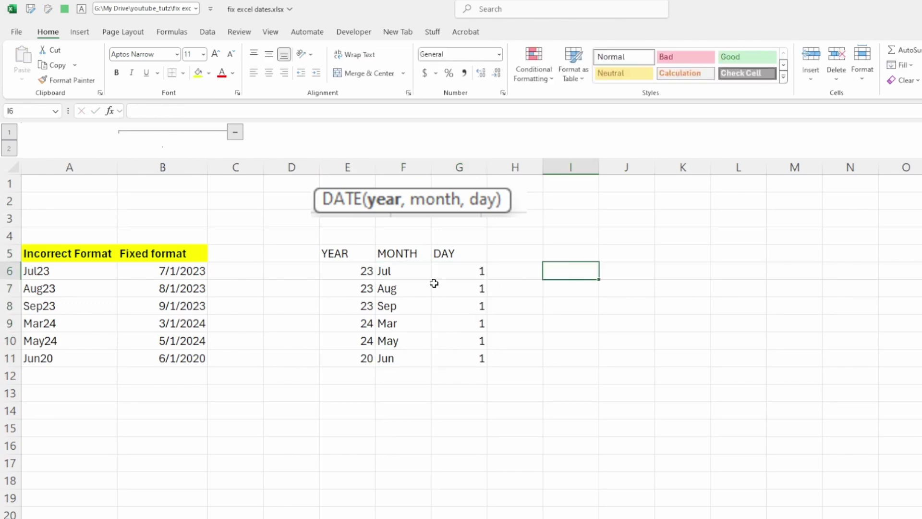
left_click(395, 280)
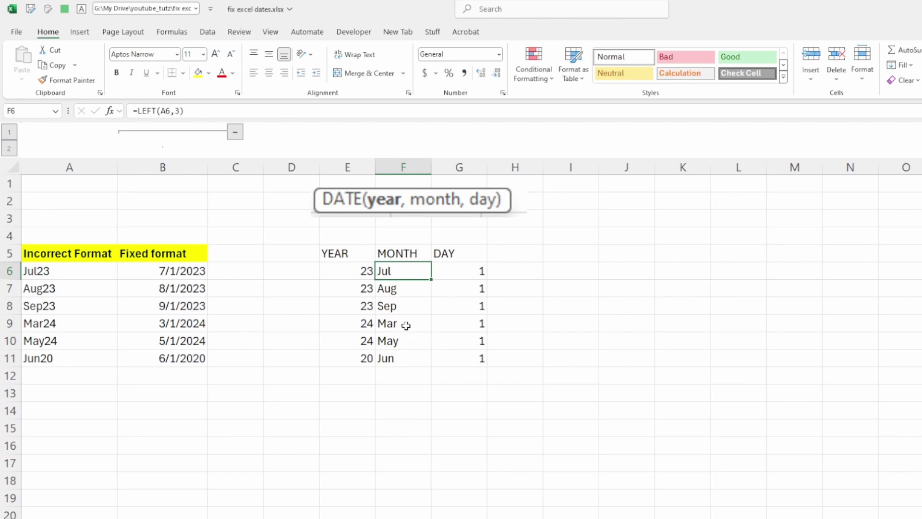
Build =DATEVALUE(F6 & "1") in I6 to turn the month text into a date
left_click(574, 271)
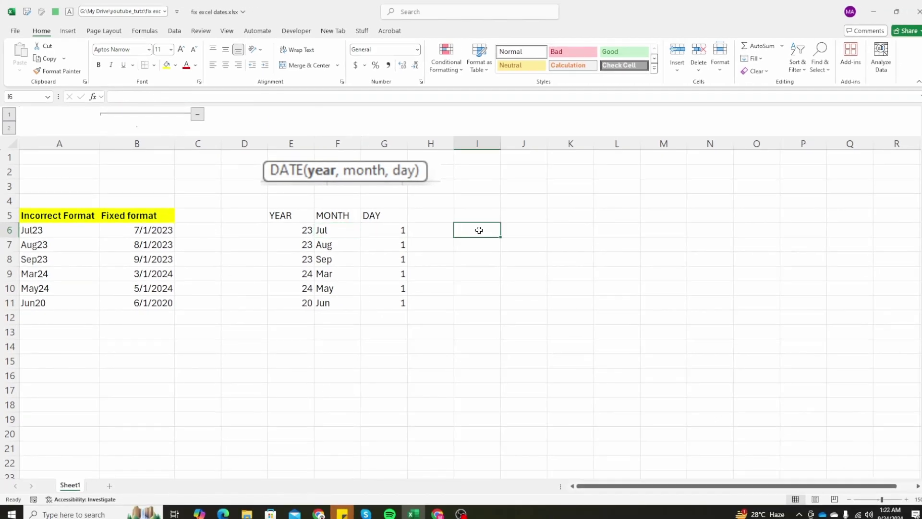
type("=")
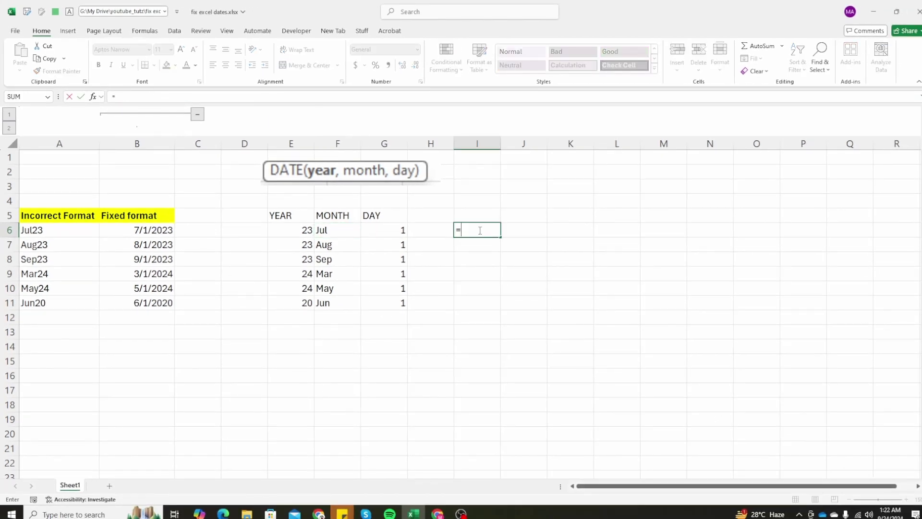
type("DATE")
key("Down")
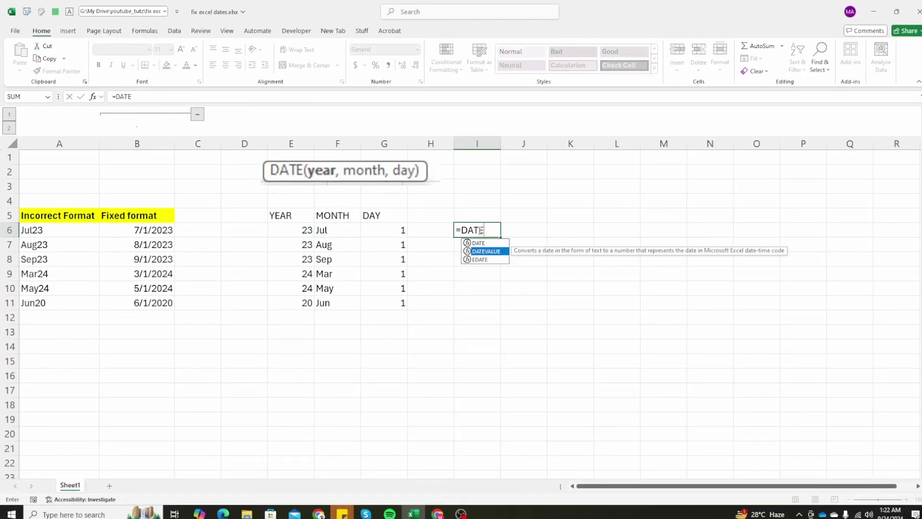
key("Tab")
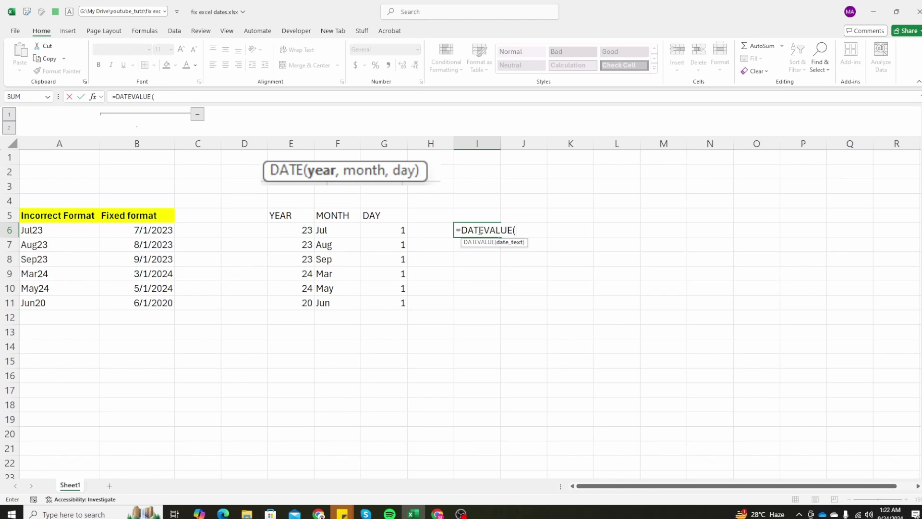
left_click(337, 229)
type(")")
key("Return")
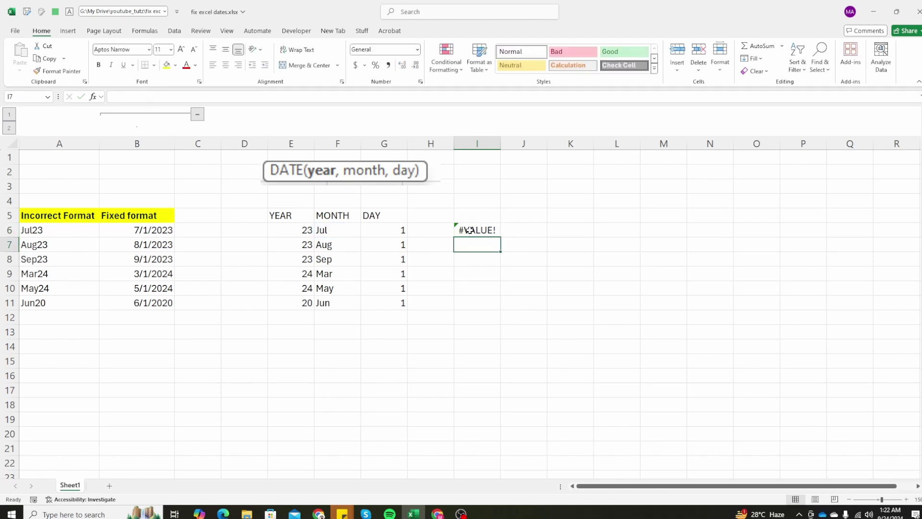
left_click(477, 231)
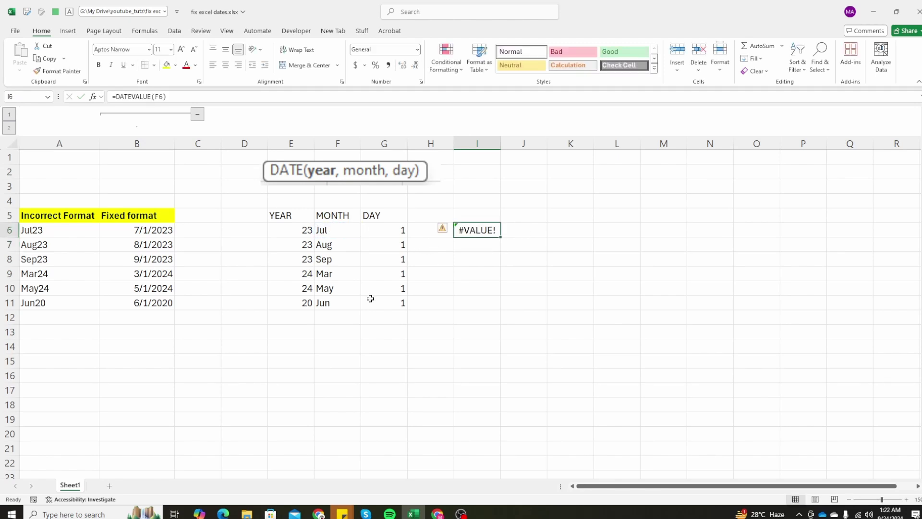
key("F2")
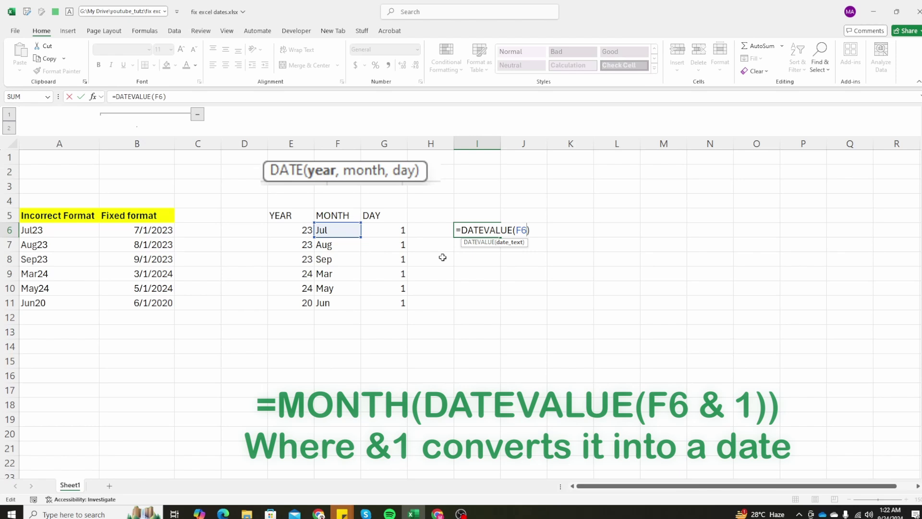
type("& \"1\"")
key("ctrl+Return")
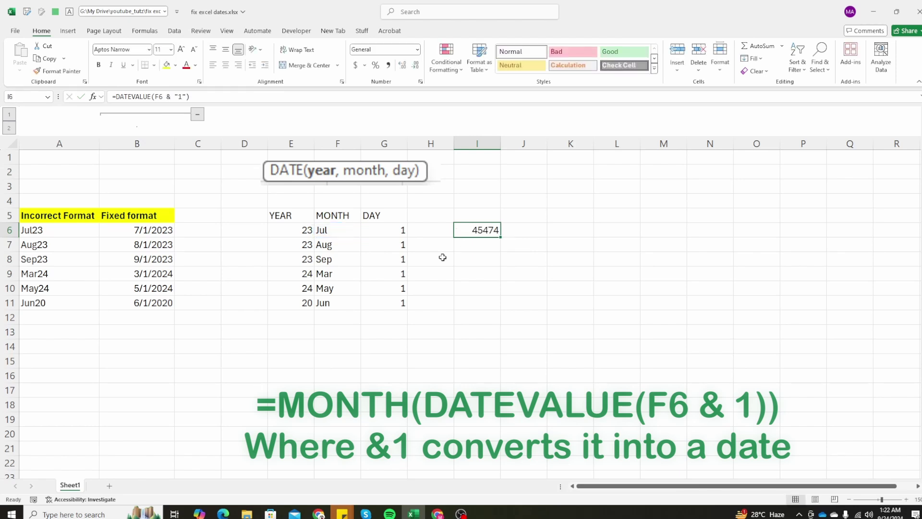
Format I6 as Short Date and fill it down to I11, showing 7/1/2024 through 6/1/2024
key("alt")
type("hnSh")
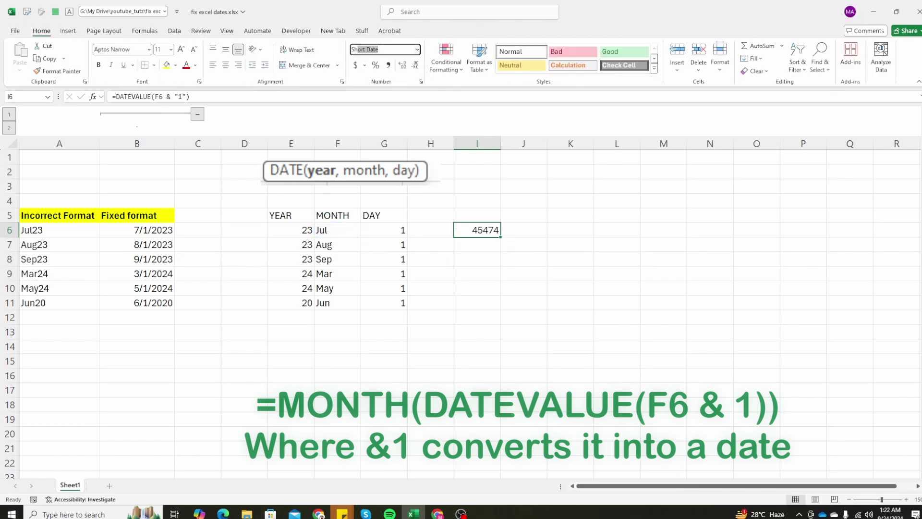
key("Return")
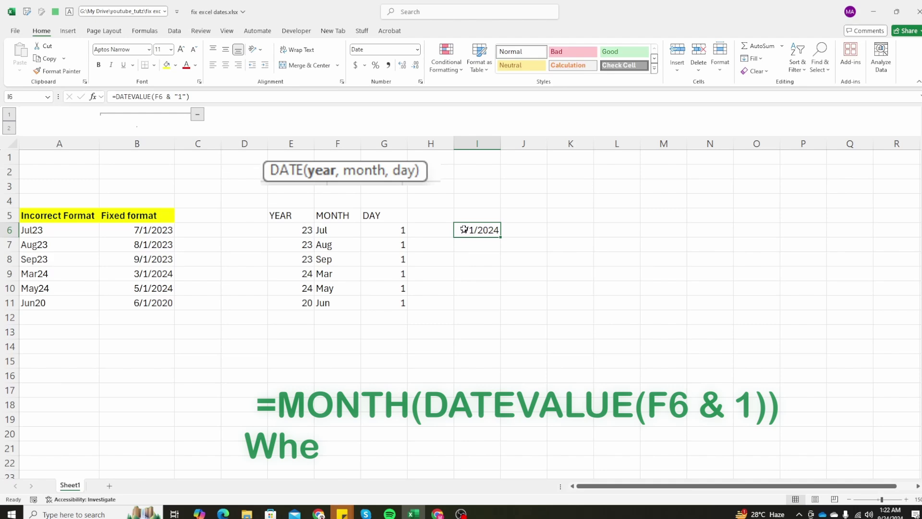
key("Left")
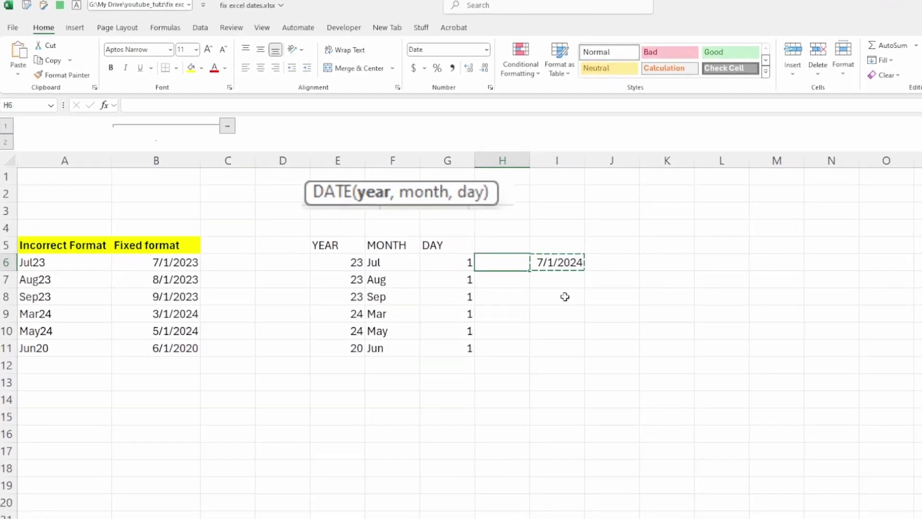
key("Left")
key("ctrl+Down")
key("Right")
key("Right")
key("ctrl+shift+Up")
key("ctrl+d")
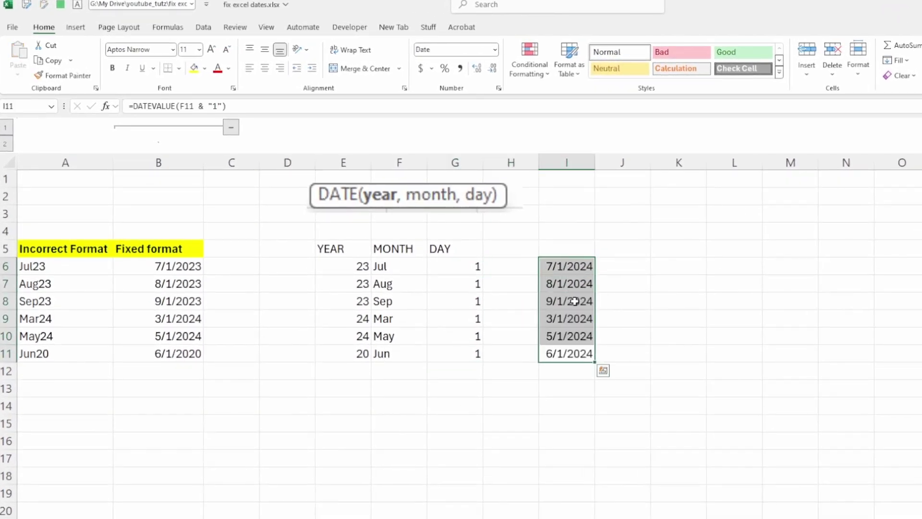
Enter =MONTH(I6) in J6 to get the month number of the date
left_click(570, 267)
key("Right")
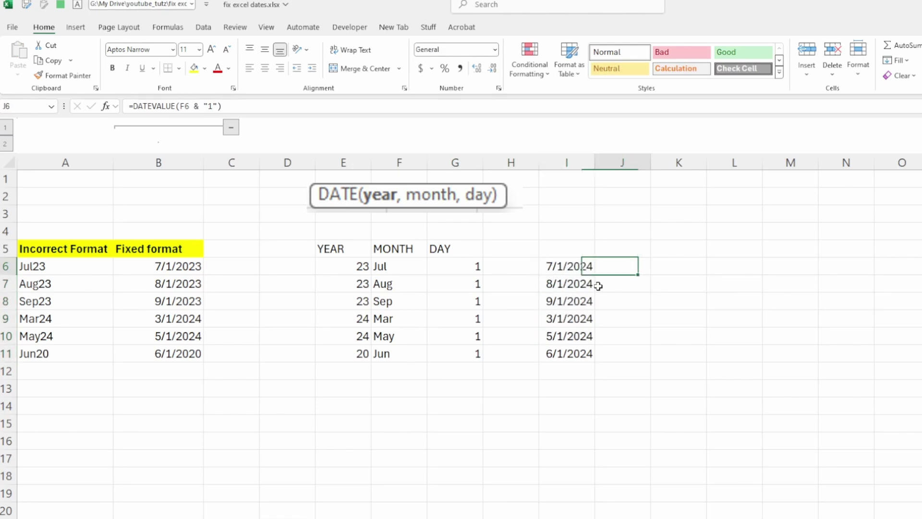
type("=MONTH(")
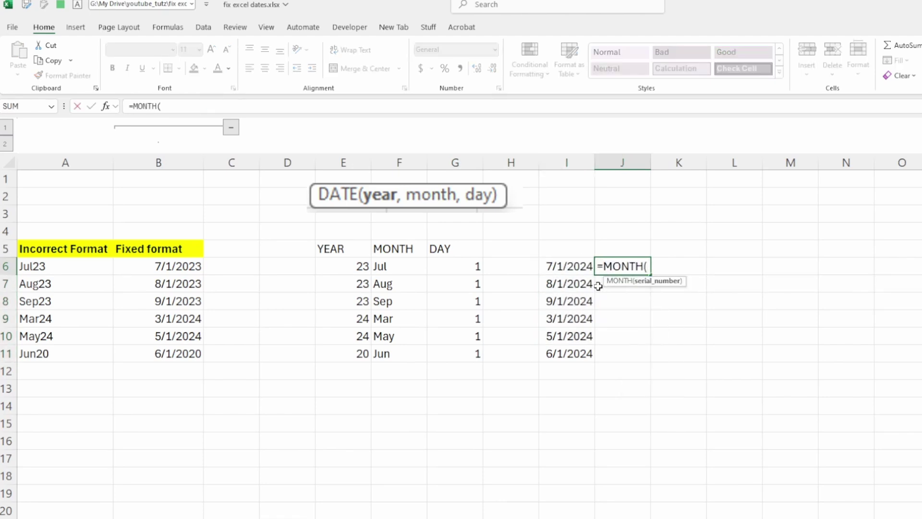
key("Left")
type(")")
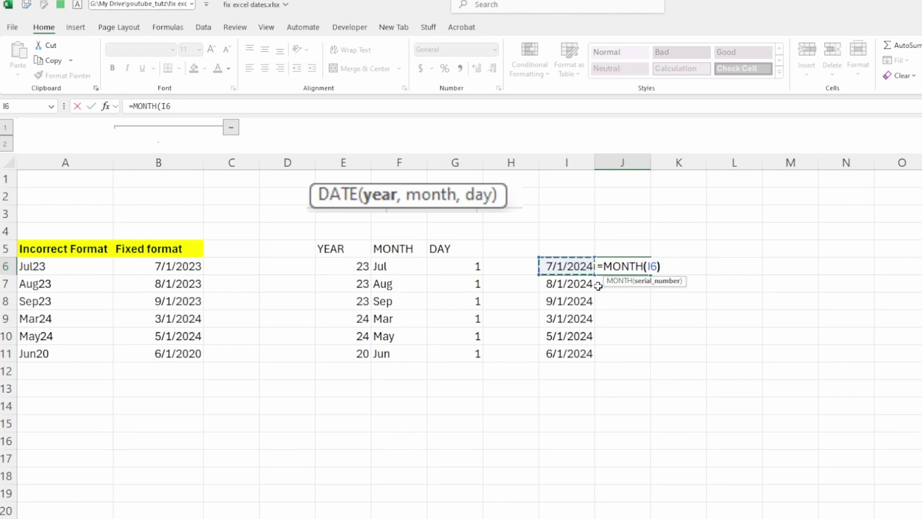
key("Return")
key("Up")
Copy the MONTH formula down to J11, returning 7, 8, 9, 3, 5 and 6
key("ctrl+c")
key("Left")
key("ctrl+Down")
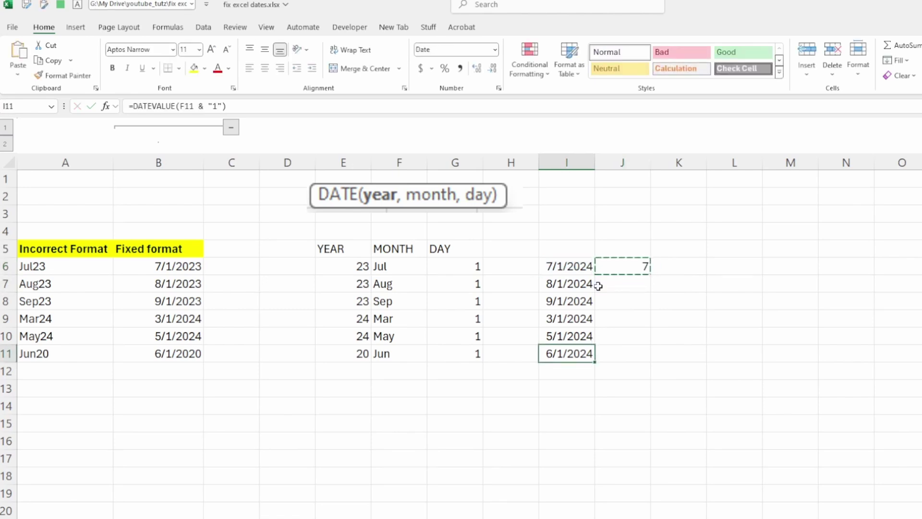
key("Right")
key("ctrl+shift+Up")
key("ctrl+v")
key("Escape")
key("ctrl+Up")
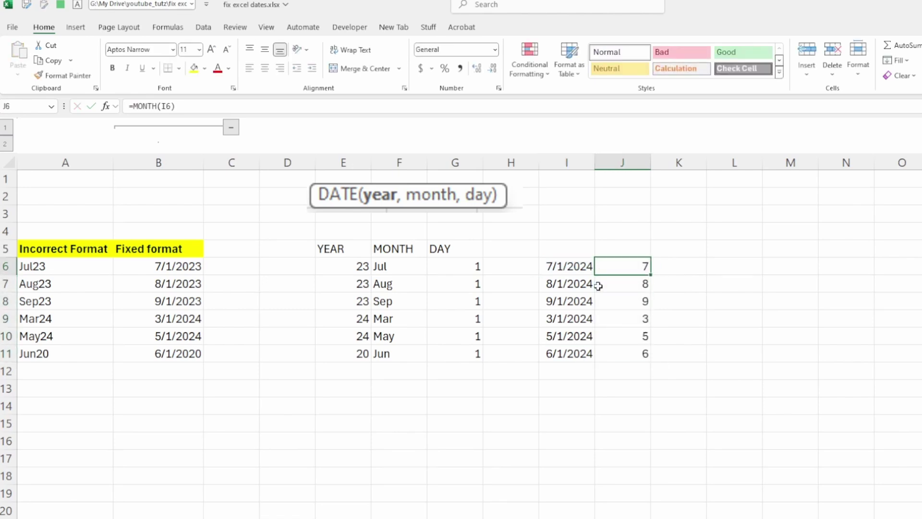
key("Left")
key("Right")
Replace I6 in J6 with DATEVALUE(F6 & "1"), making =MONTH(DATEVALUE(F6 & "1"))
key("Left")
key("Right")
key("F2")
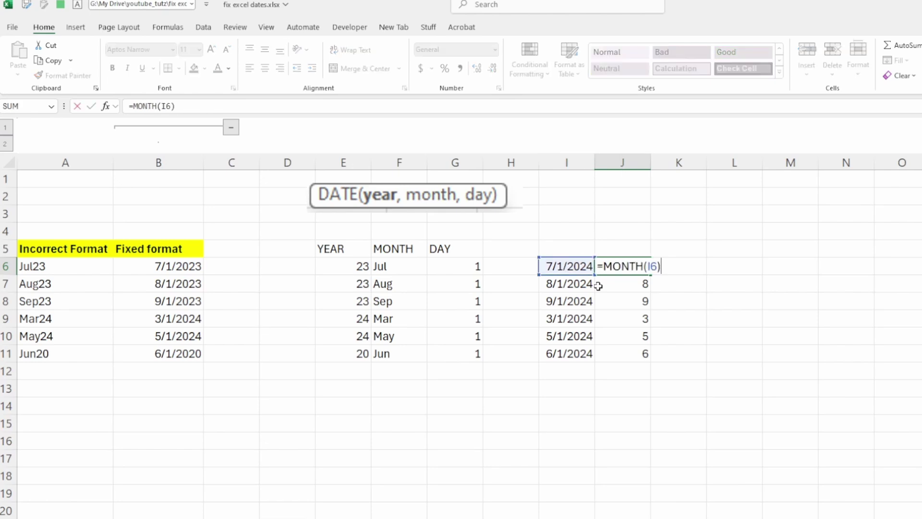
key("Escape")
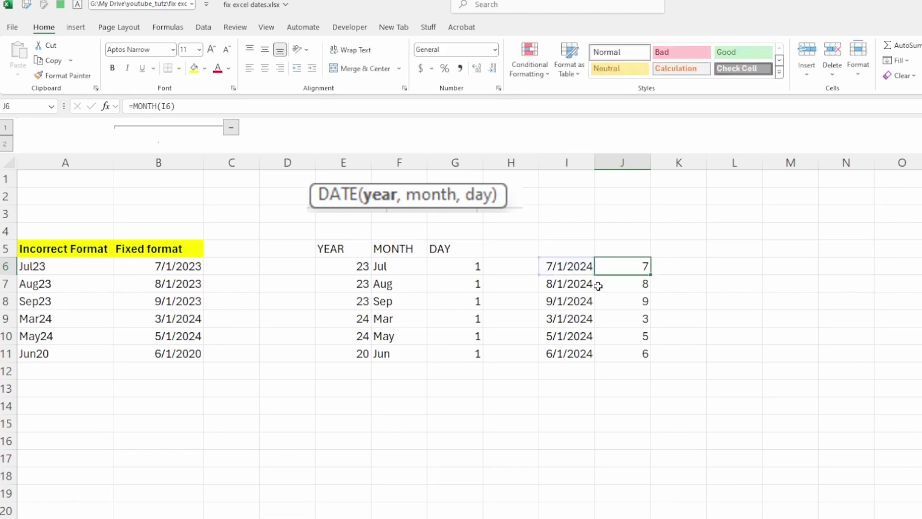
key("Left")
key("F2")
key("shift+Home")
key("shift+Right")
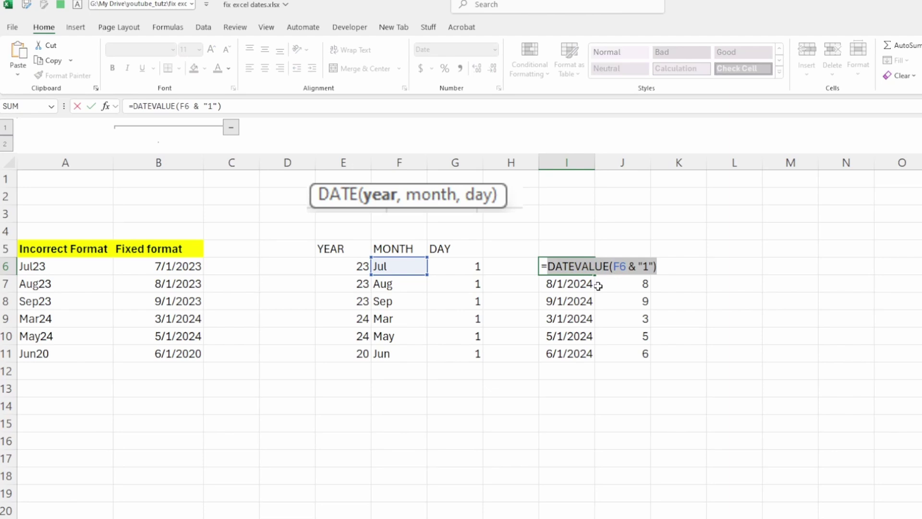
key("Escape")
key("Right")
key("F2")
key("Left")
key("shift+Left")
key("shift+Left")
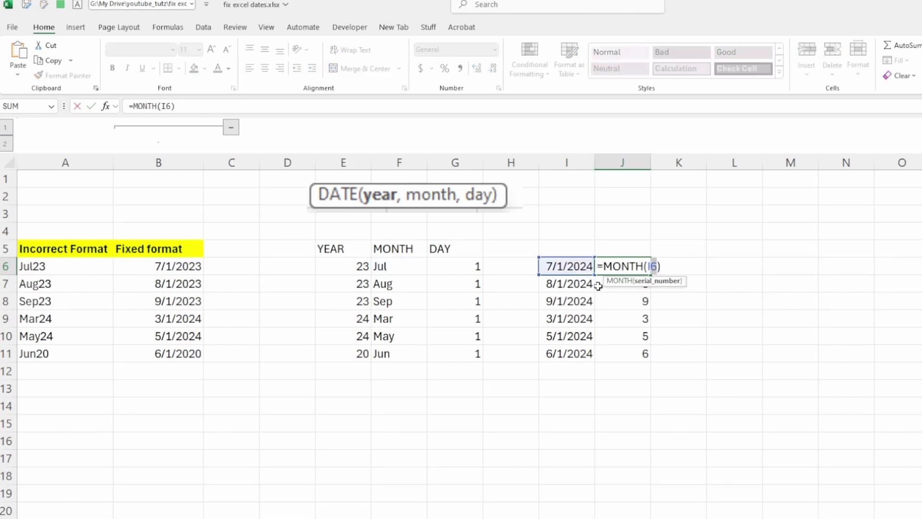
key("ctrl+v")
key("Return")
Clear the helper date in I6 and copy the nested MONTH formula down to J11
key("Up")
key("Left")
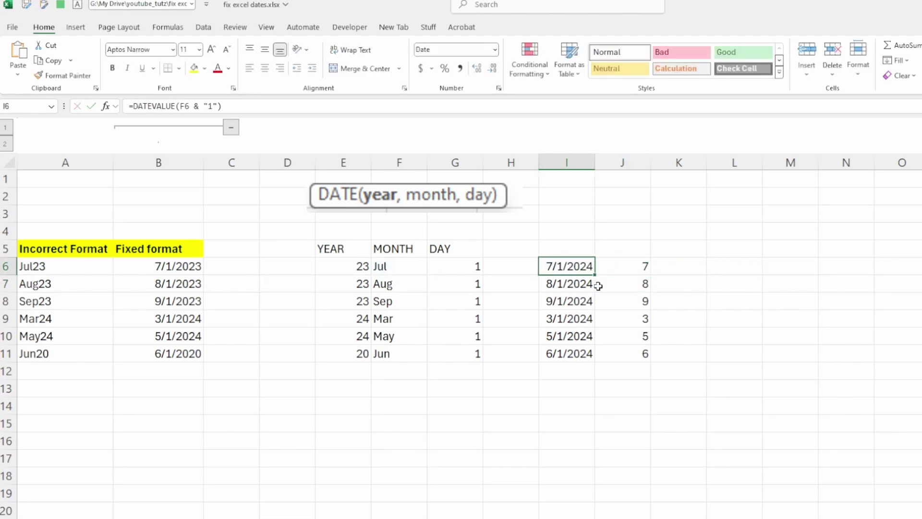
key("Delete")
key("Right")
key("ctrl+c")
key("Down")
key("ctrl+shift+Down")
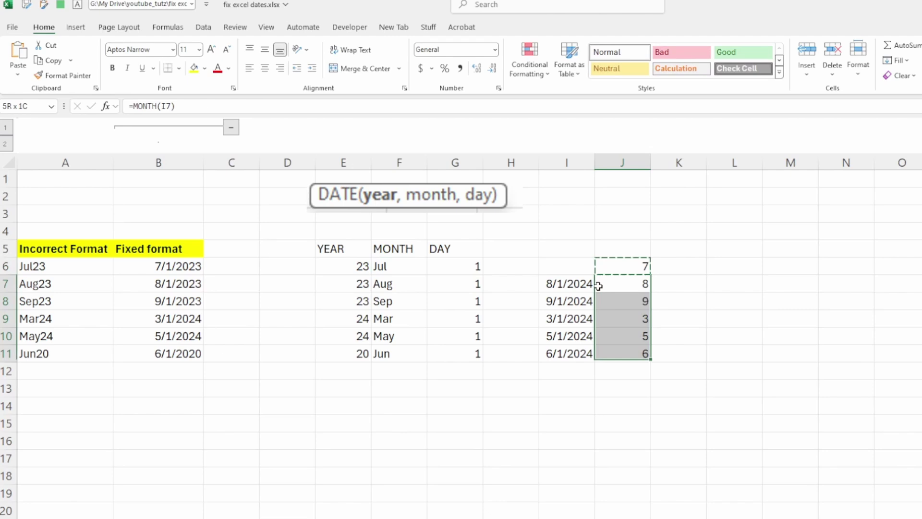
key("Return")
Delete the helper dates in I7:I11, then undo to restore them
key("Left")
key("ctrl+shift+Down")
key("Delete")
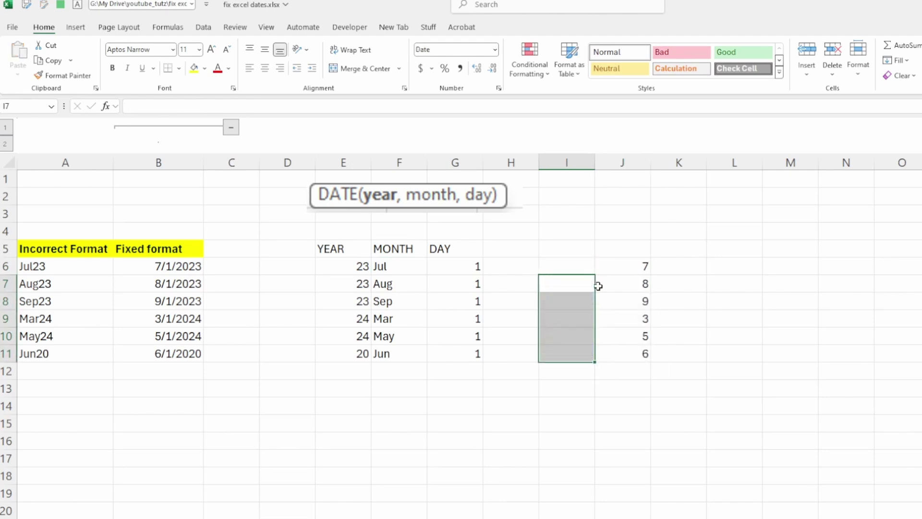
key("Up")
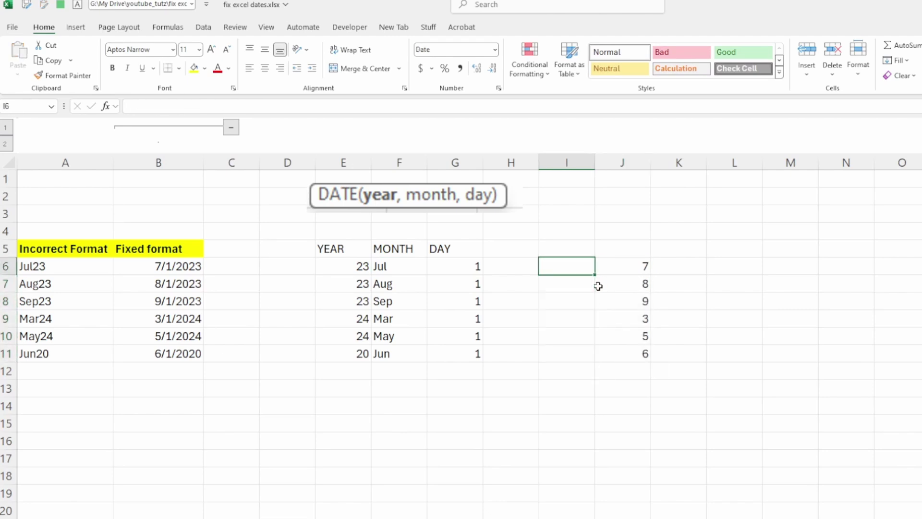
key("ctrl+z")
key("shift+Up")
key("shift+Up")
key("shift+Up")
key("shift+Up")
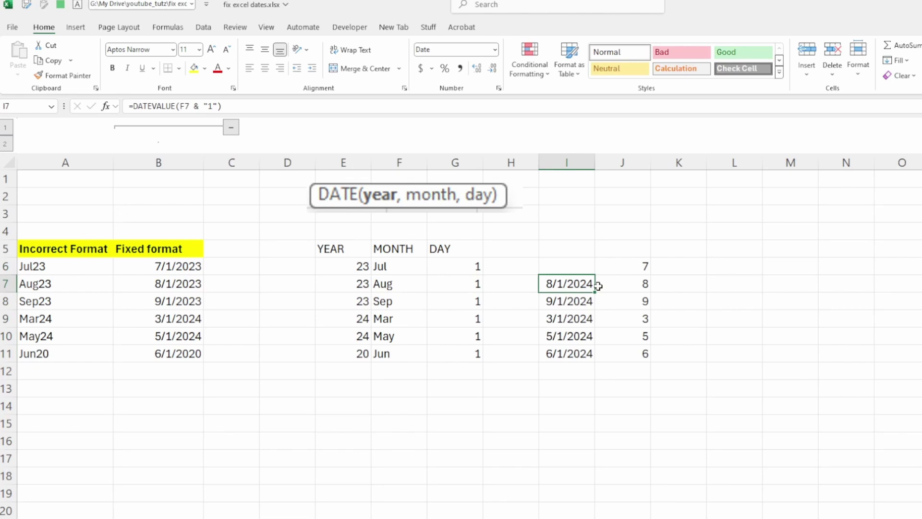
key("Down")
key("Down")
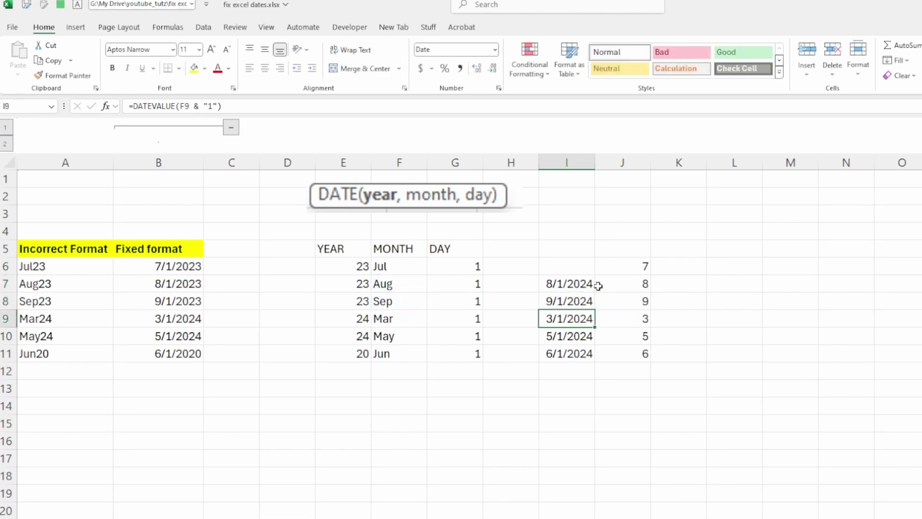
key("Right")
key("Up")
key("Up")
key("Up")
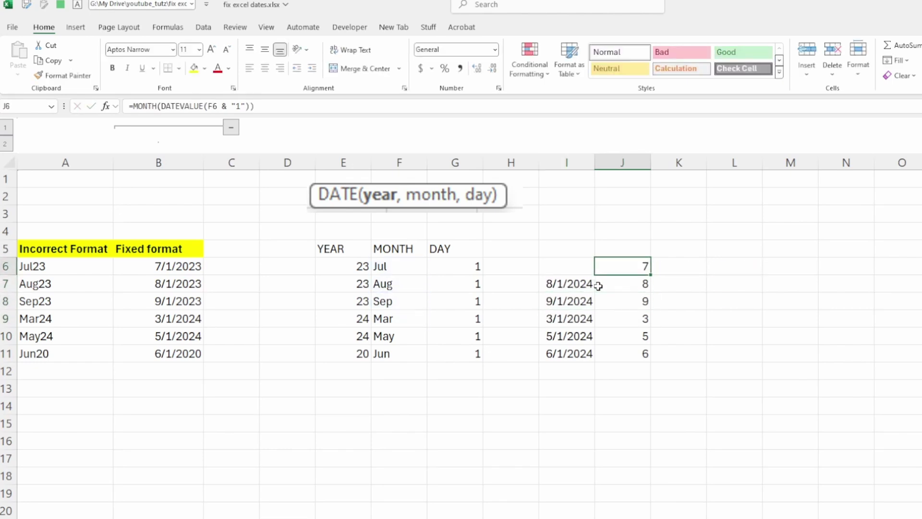
key("Right")
key("Right")
key("Up")
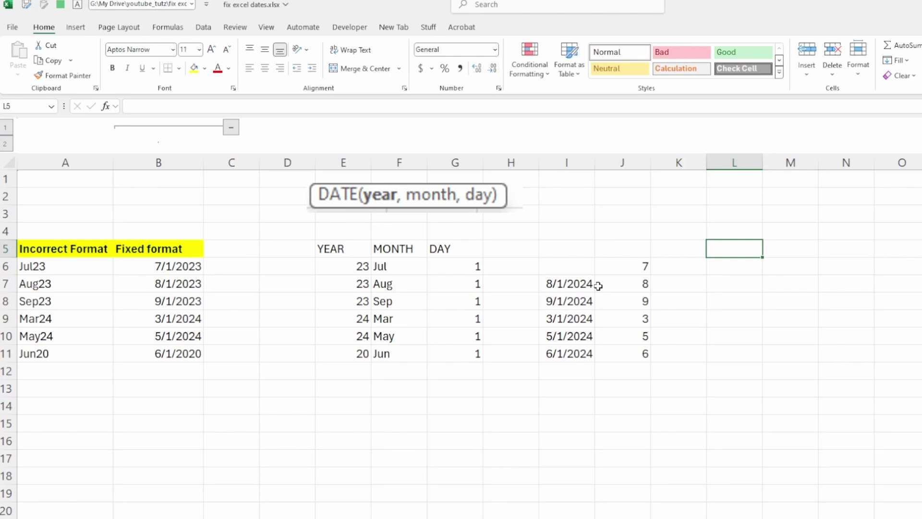
Add a DATE FIXED header in L5 and enter =DATE(E6,J6,G6) in L6, returning 7/1/1923
type("DATE FIXED")
key("Return")
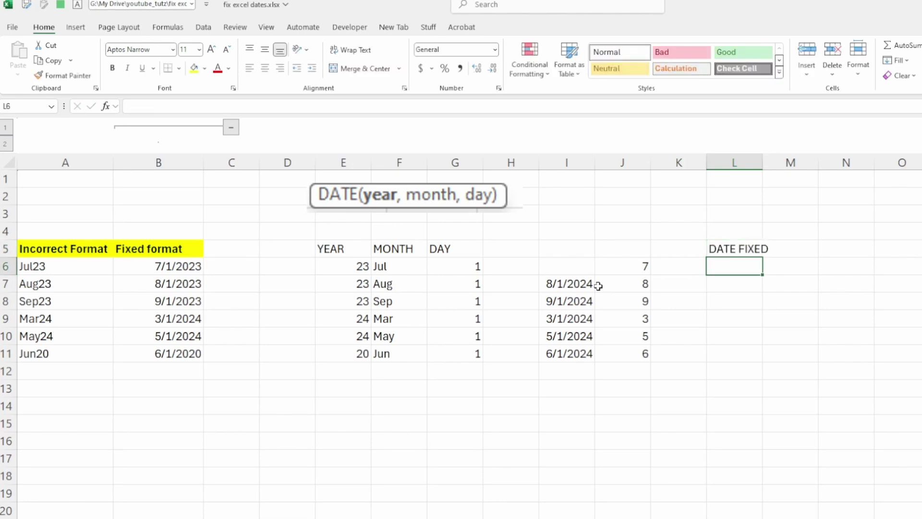
type("=DATE(")
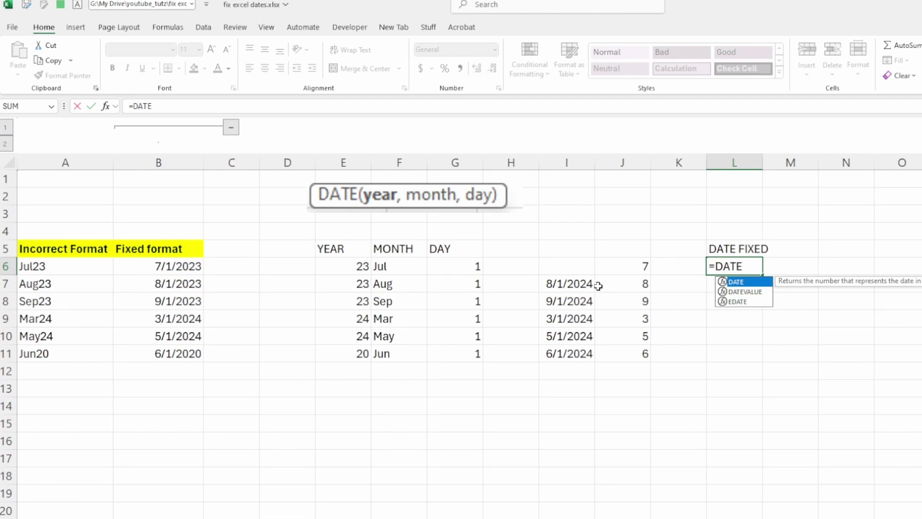
key("Left")
key("Left")
key("Left")
key("Left")
key("Left")
key("Left")
key("Left")
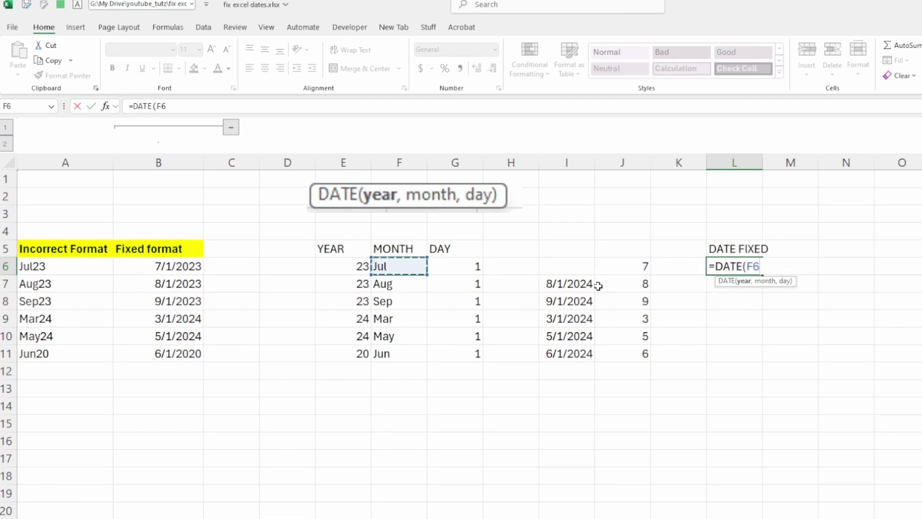
type(",")
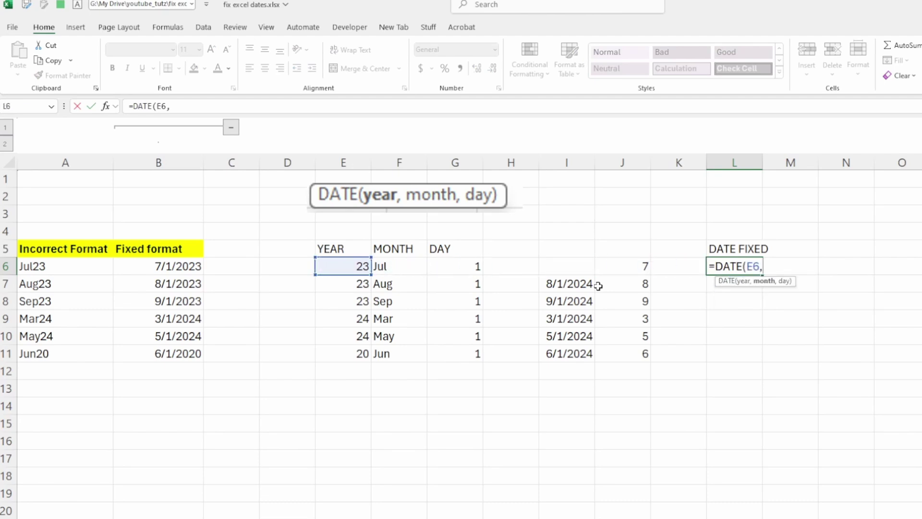
key("Left")
key("Left")
type(",")
key("Left")
key("Left")
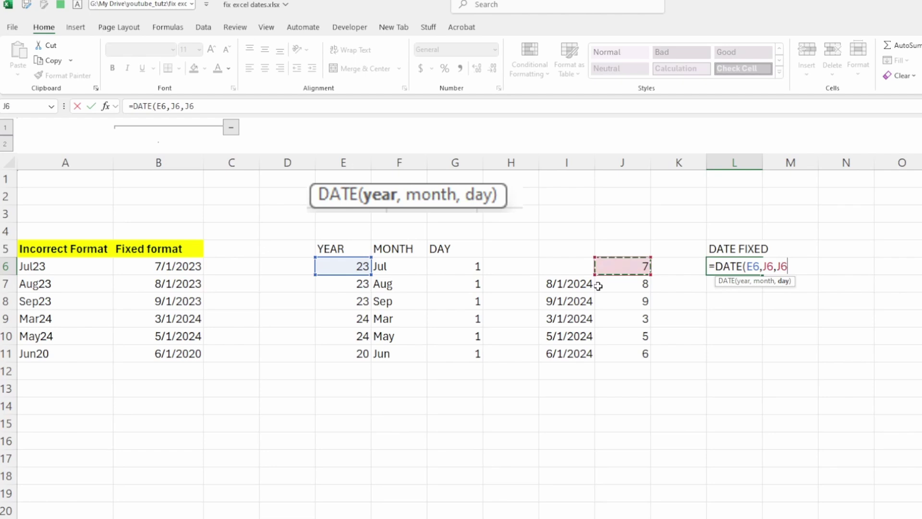
key("Left")
key("Left")
key("Left")
key("ctrl+Return")
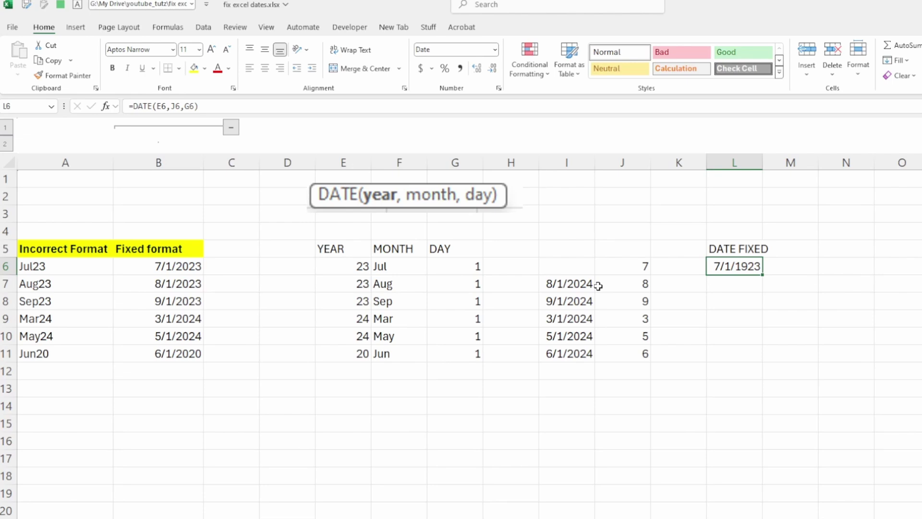
key("Left")
Add the header 'YEAR FIXED' in cell K5
key("Up")
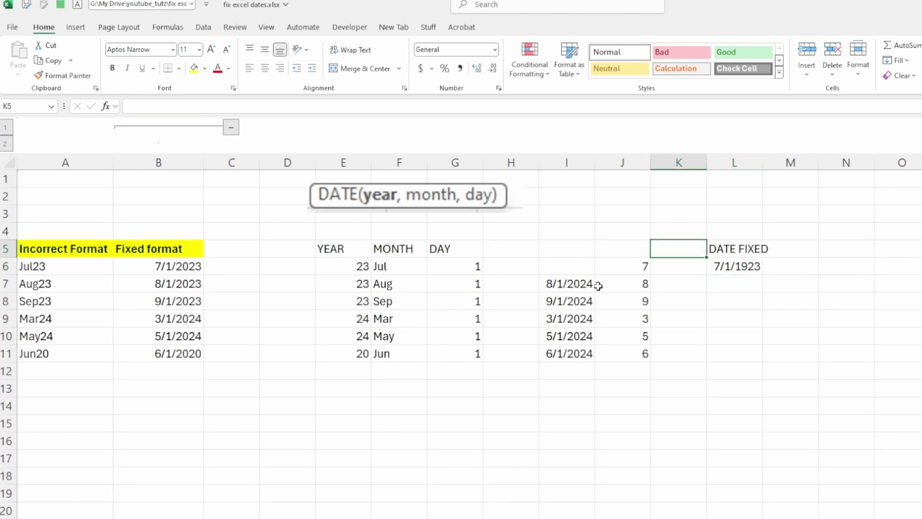
type("YEAR FIXED")
key("Return")
Enter =IF(LEFT(E6,1)=2,20,19) in K6 to choose century 20 or 19
type("=")
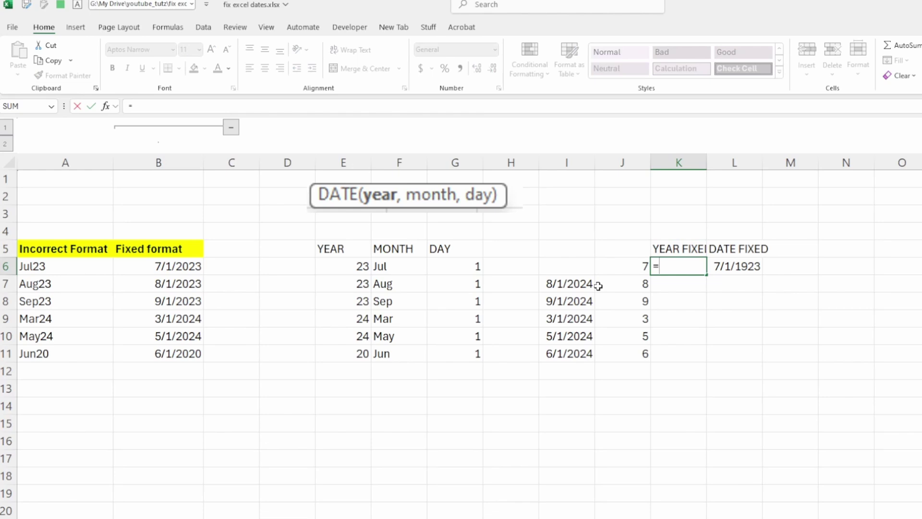
key("Left")
key("Left")
key("Left")
key("Left")
key("Left")
key("Left")
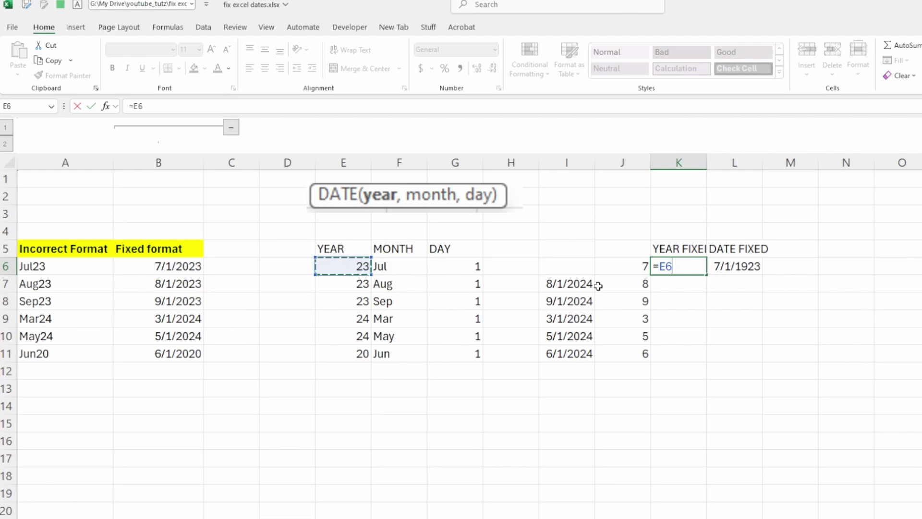
key("Escape")
type("=IF(")
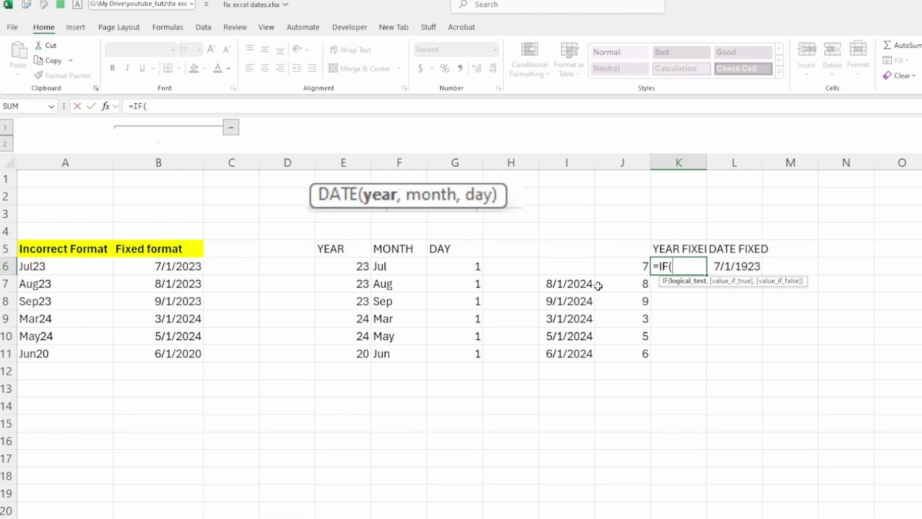
type("LEFT(E6")
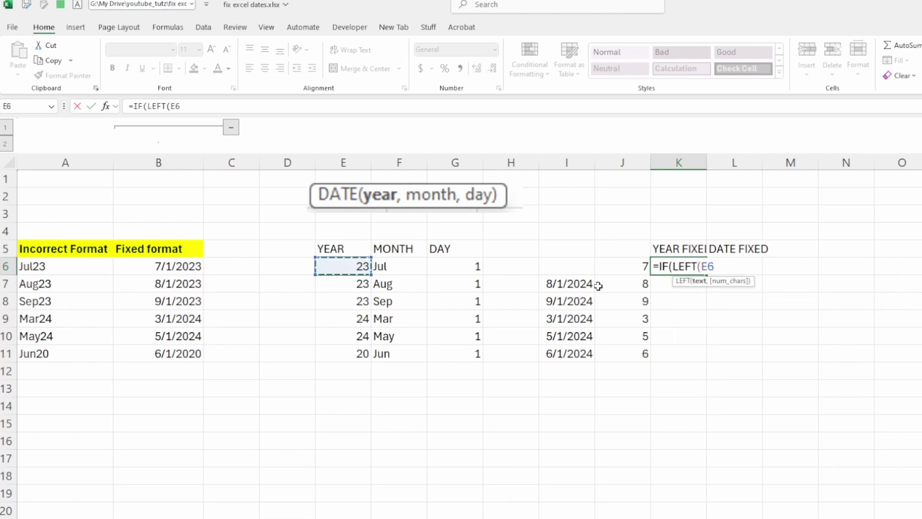
type(",1)=")
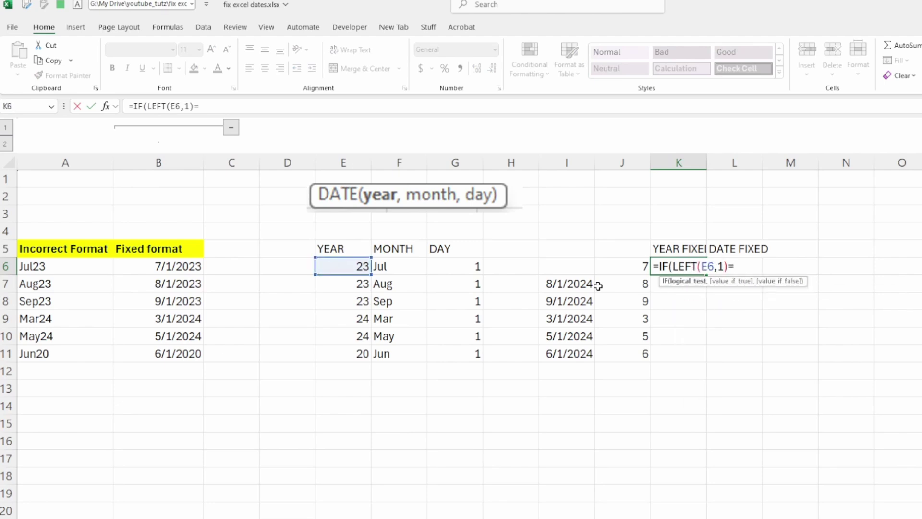
type("2,")
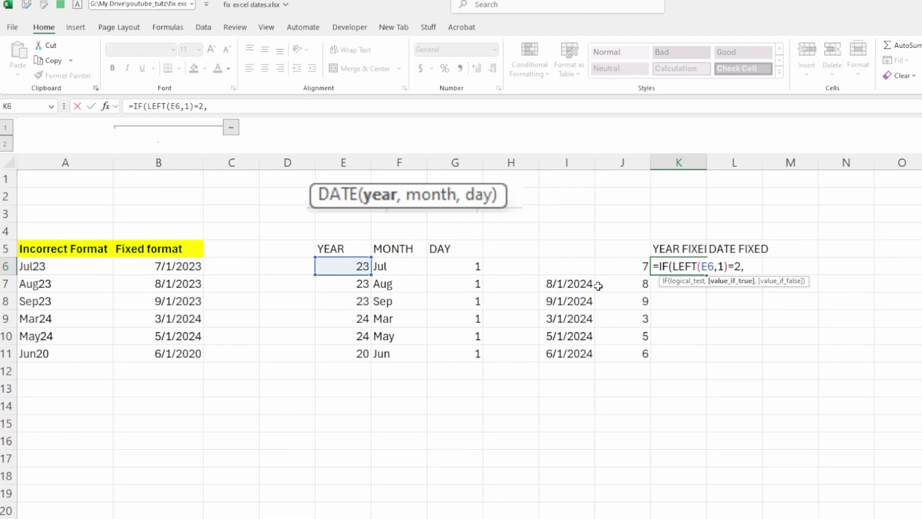
type("20,19)")
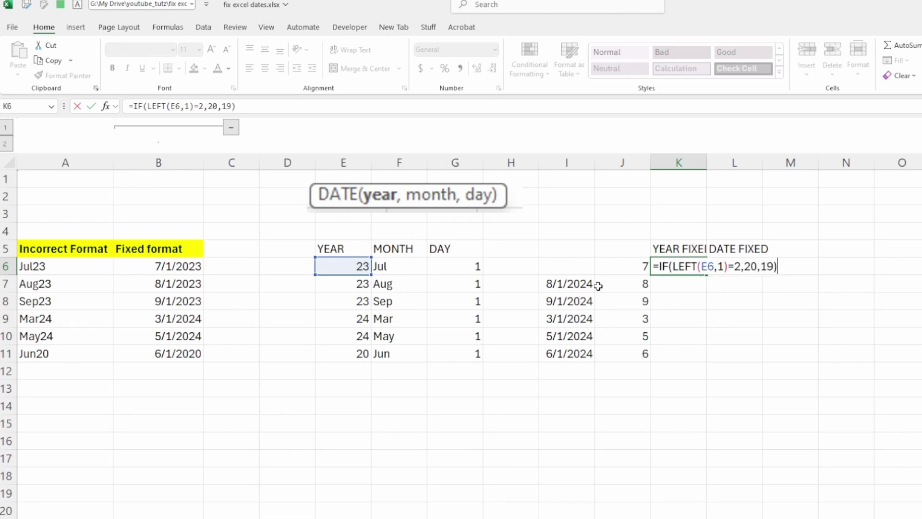
key("Return")
key("Up")
key("F2")
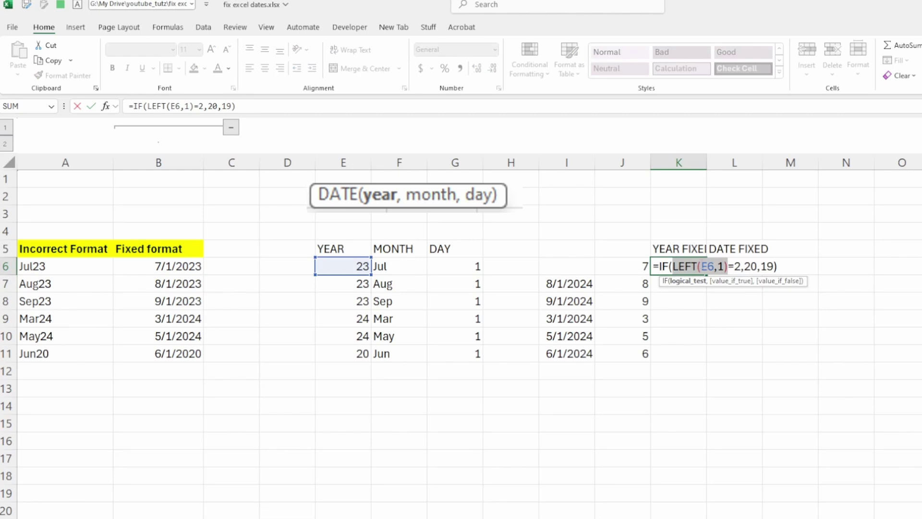
Check LEFT(E6,1) with F9, then wrap it in VALUE() so K6 returns 20
key("F9")
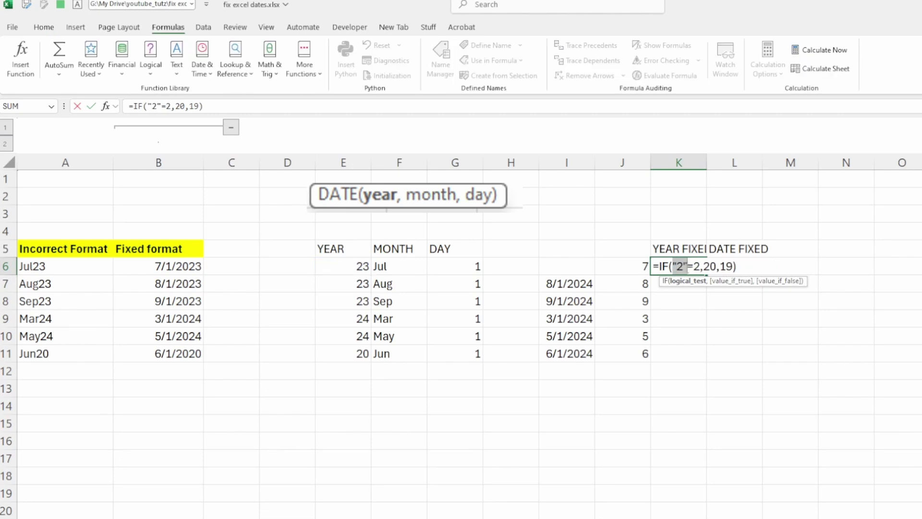
left_click(689, 264)
key("Escape")
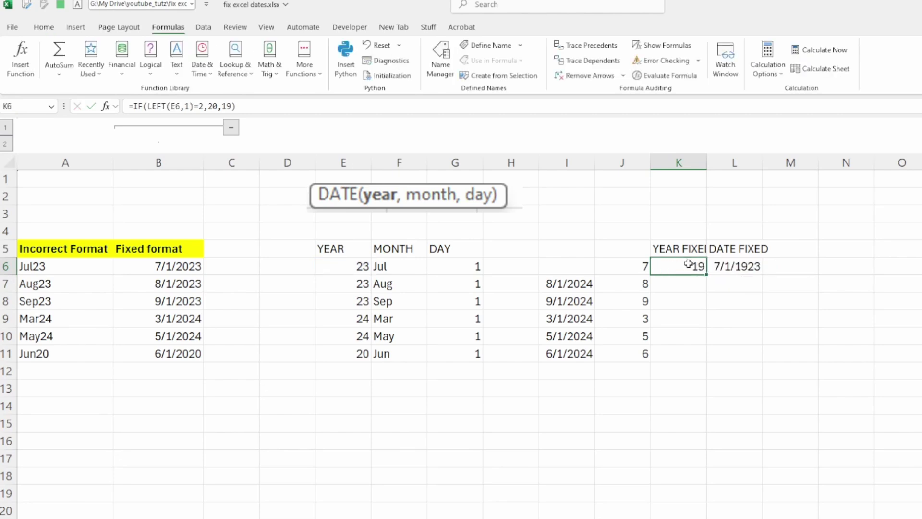
key("F2")
left_click(672, 267)
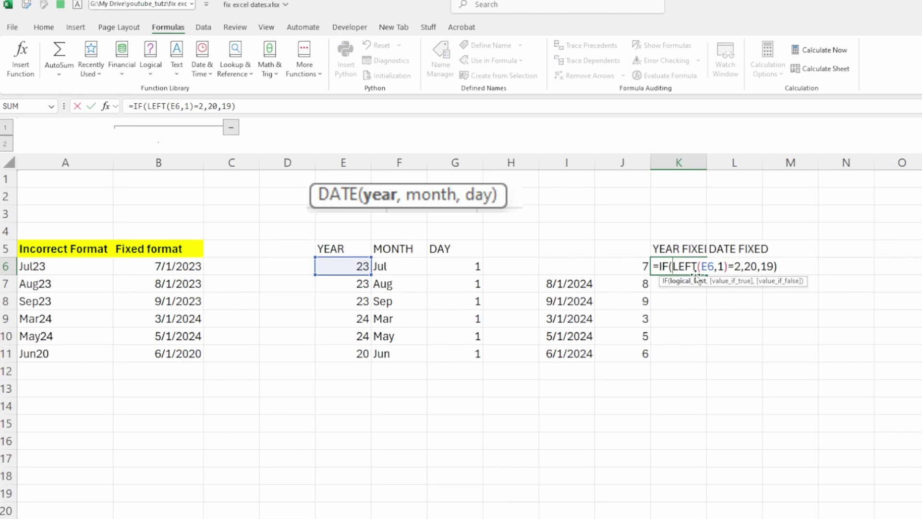
type("VAL")
key("Tab")
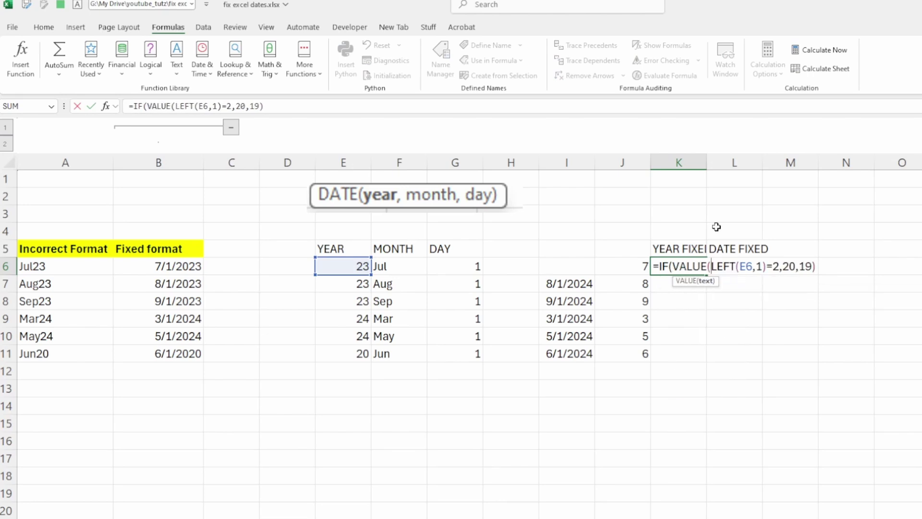
type(")")
key("Return")
key("Up")
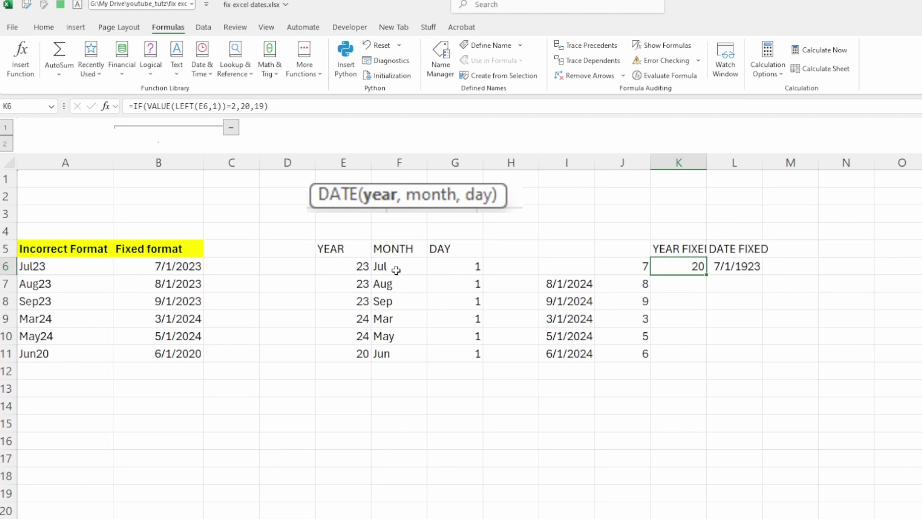
Test the IF formula by entering 19 as E6's year
left_click(357, 267)
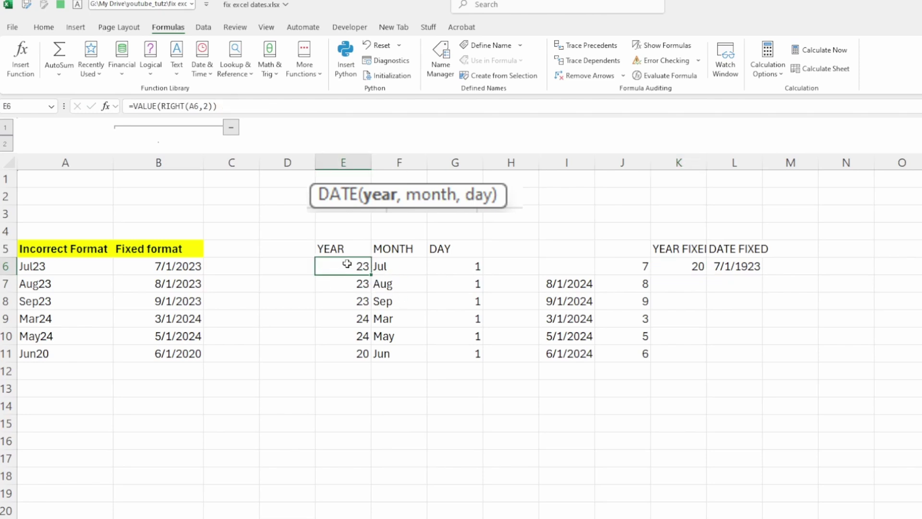
type("19")
key("Tab")
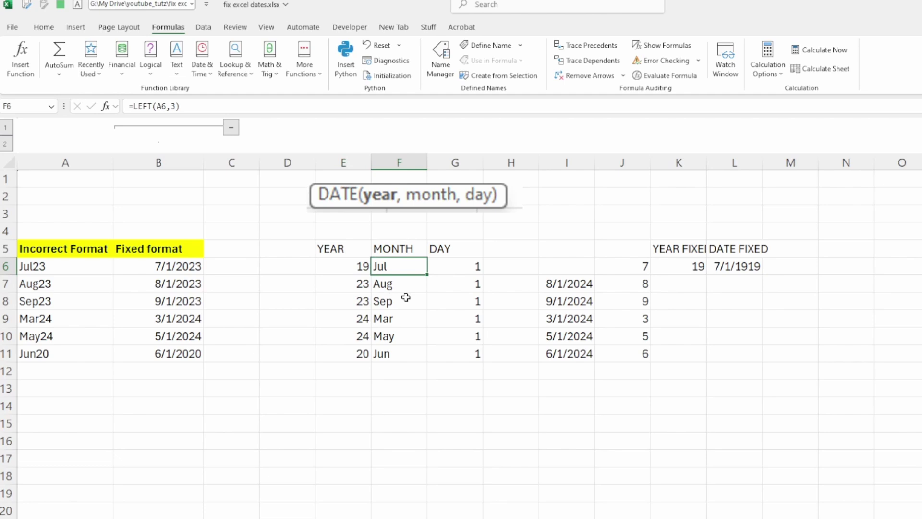
Undo the 19 test value so E6 is back to 23, and review K6's formula
key("ctrl+z")
left_click(696, 265)
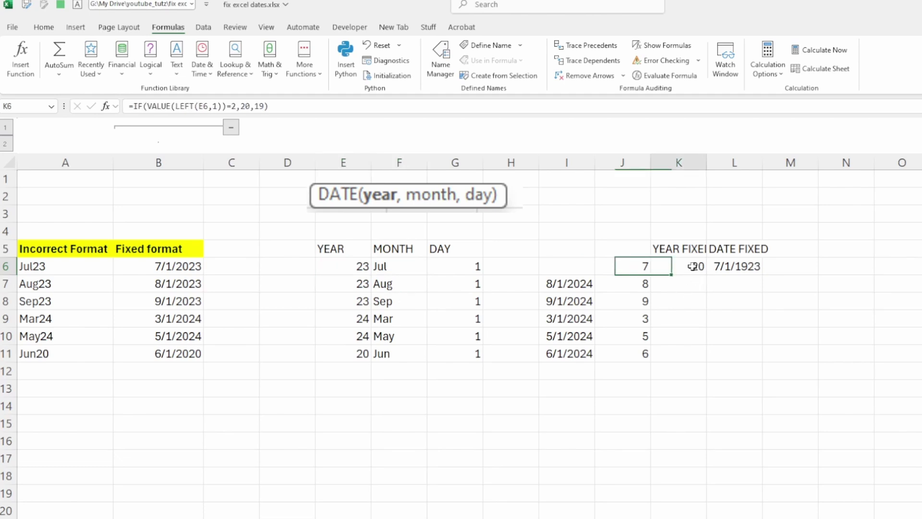
double_click(695, 265)
key("Escape")
Replace the E6 year argument in L6's DATE formula with K6, giving 7/1/1920
key("Right")
key("F2")
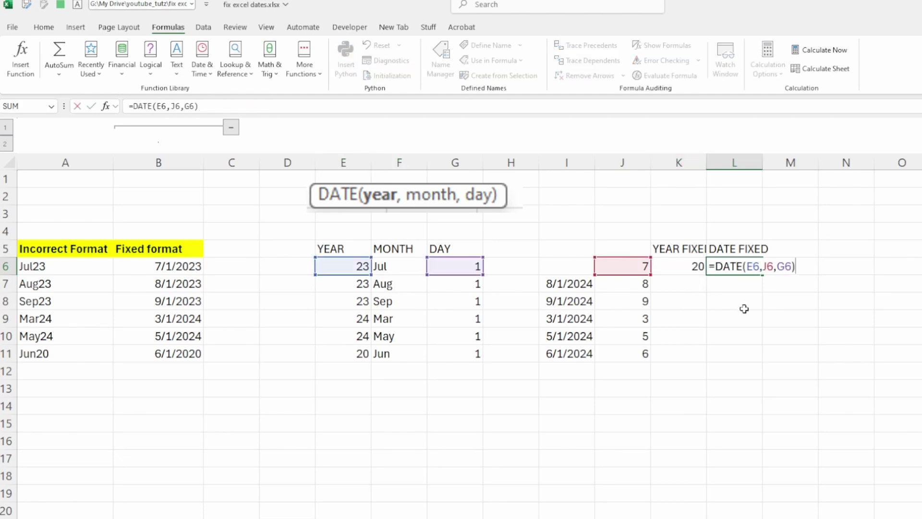
key("Left")
key("Left")
key("Left")
key("Left")
key("Left")
key("Left")
key("Left")
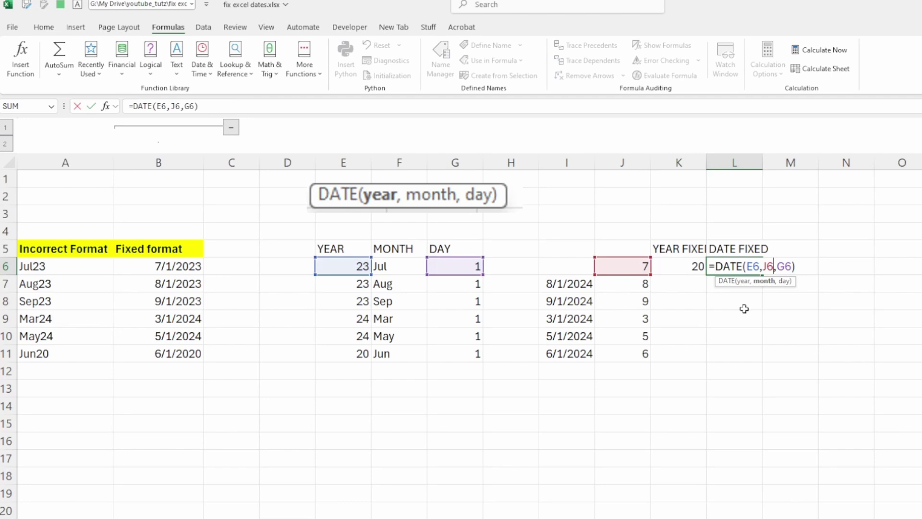
key("shift+Left")
key("shift+Left")
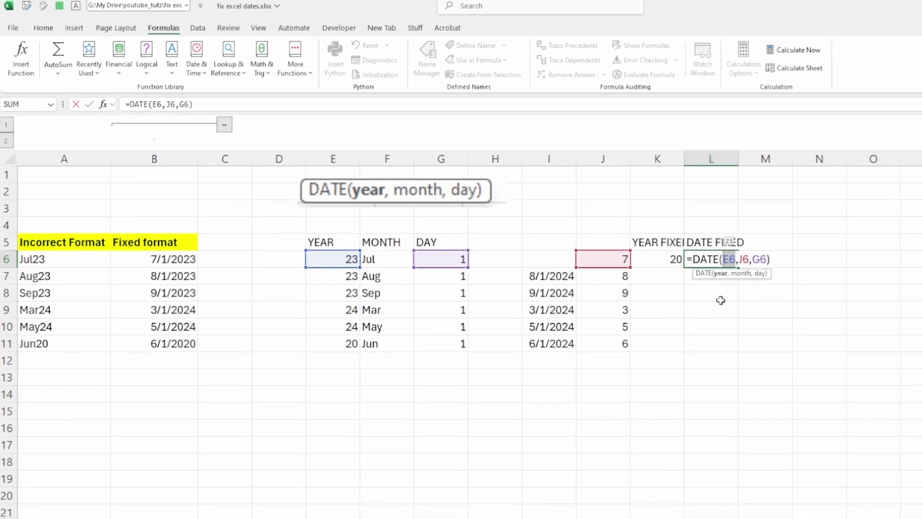
type("K")
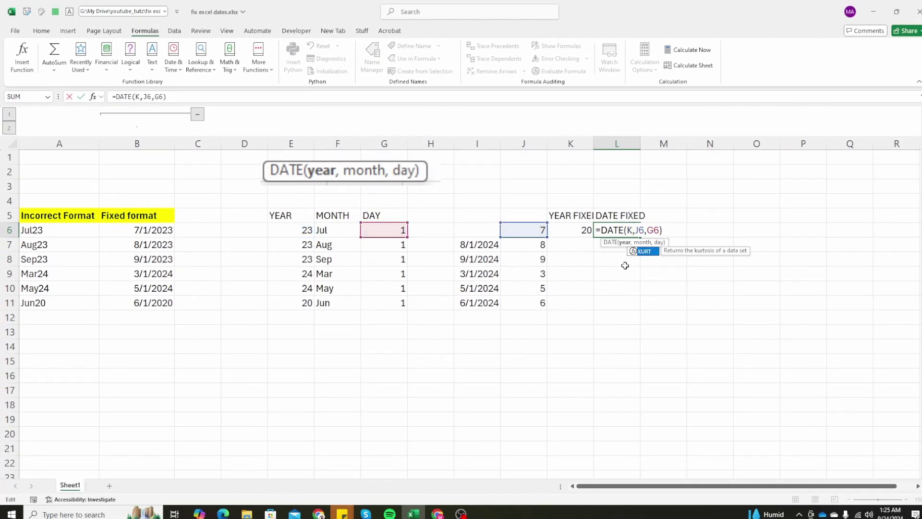
type("6")
key("Return")
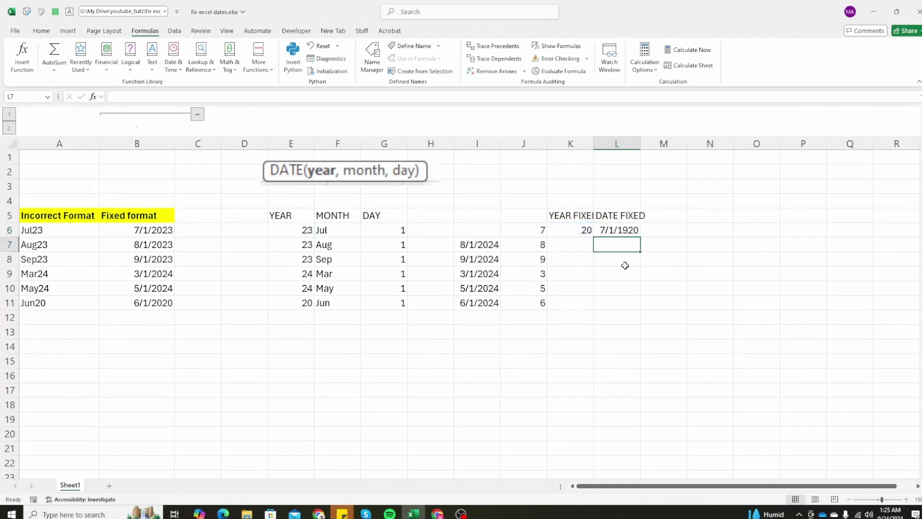
key("Up")
key("F2")
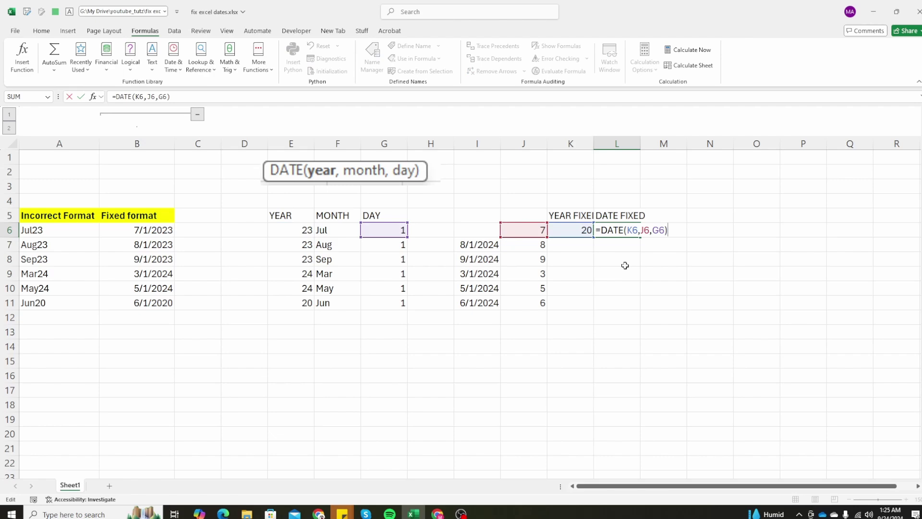
key("Escape")
key("Left")
key("F2")
Change K6 to =IF(VALUE(LEFT(E6,1))=2,20&E6,19&E6) so it shows 2023
key("Left")
key("Left")
key("Left")
key("Left")
key("Left")
key("Left")
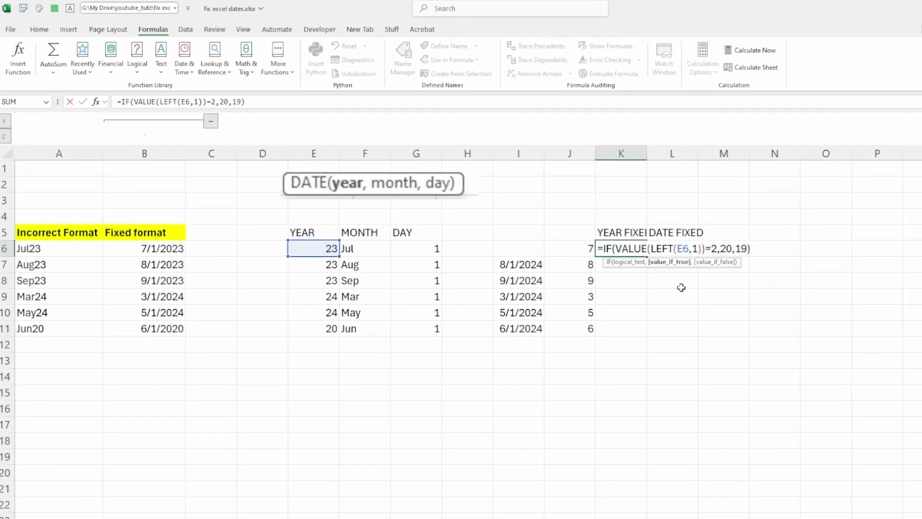
type("&")
key("Left")
key("Left")
key("Left")
key("Left")
key("Left")
key("Left")
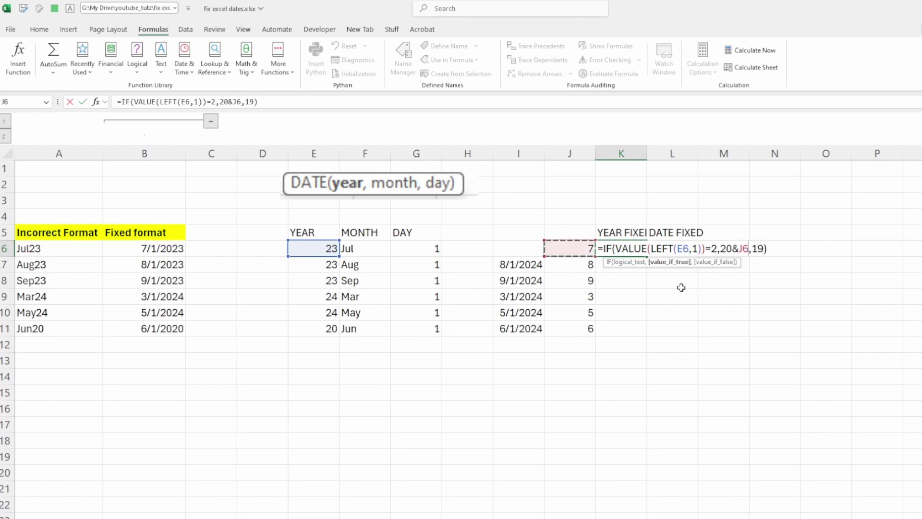
key("Return")
key("Up")
key("F2")
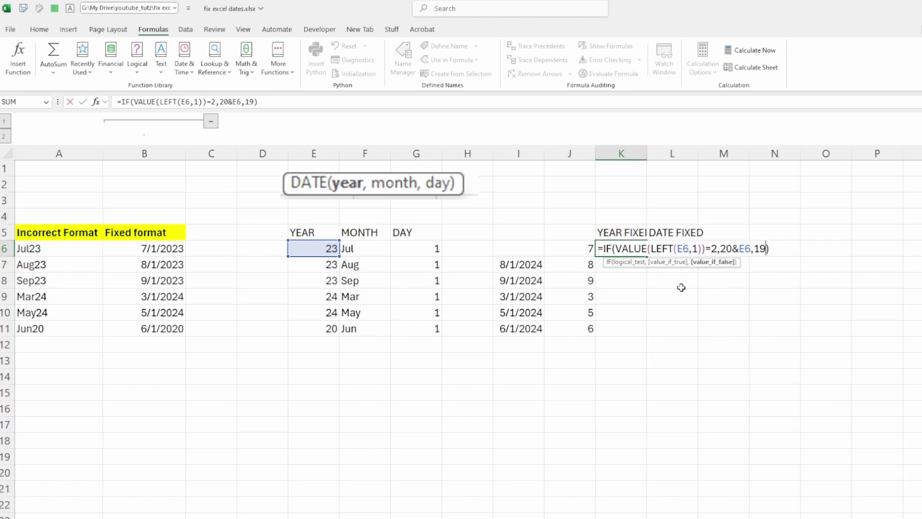
type("&")
key("Left")
key("Left")
key("Left")
key("Left")
key("Left")
key("Left")
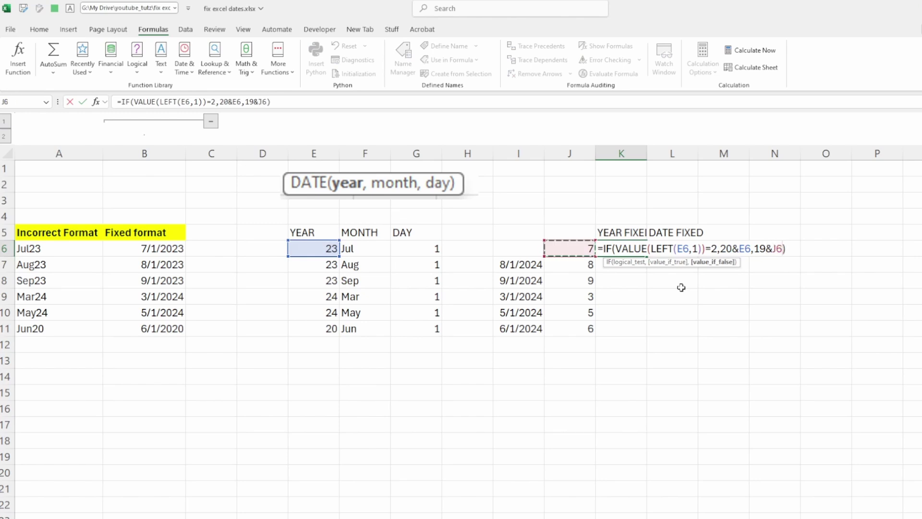
key("Return")
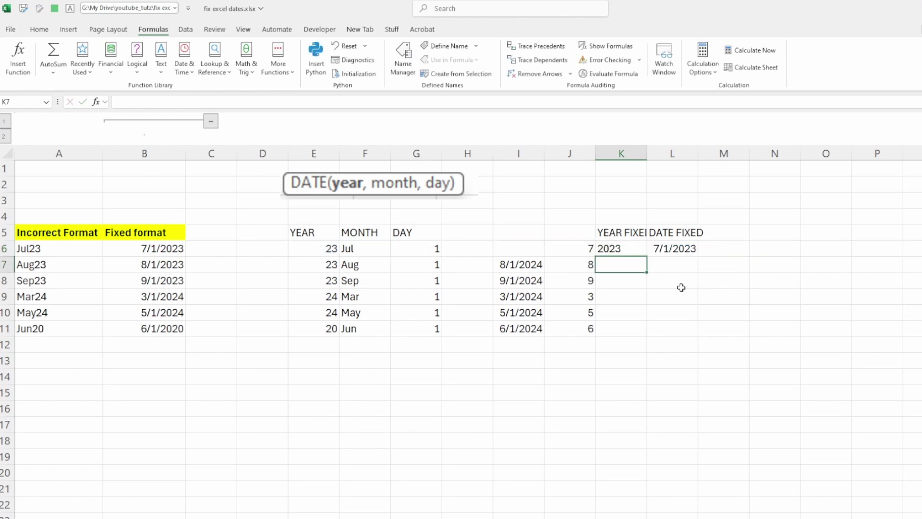
Fill the K and L formulas from row 6 down to row 11 with Ctrl+D
key("Up")
key("Right")
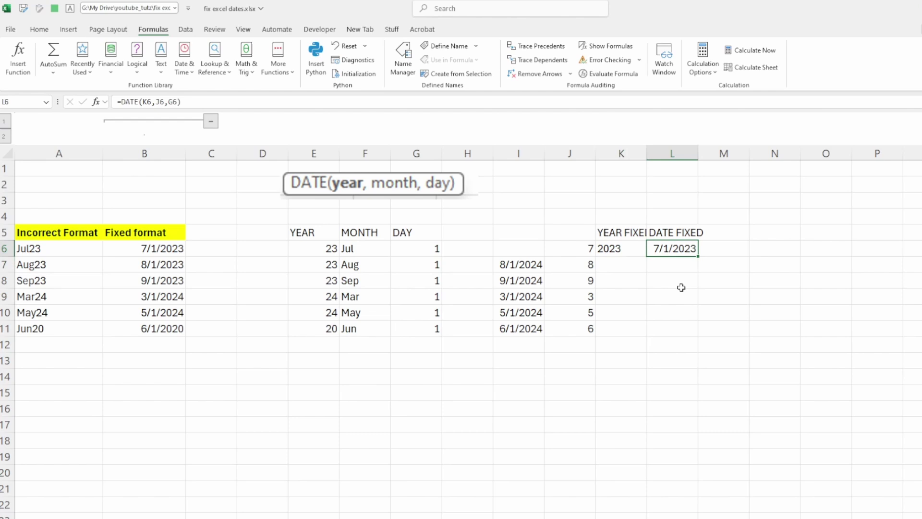
key("Left")
key("Left")
key("ctrl+Down")
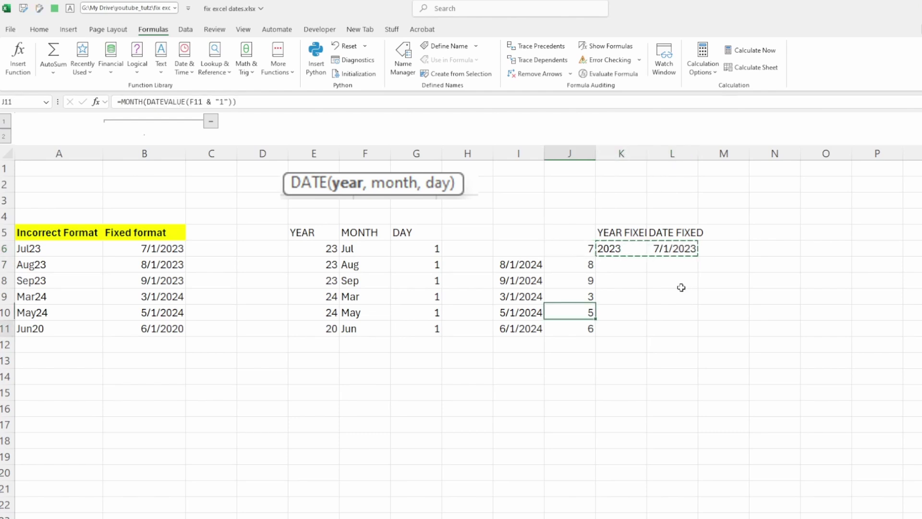
key("Right")
key("ctrl+shift+Up")
key("shift+Right")
key("ctrl+d")
key("Right")
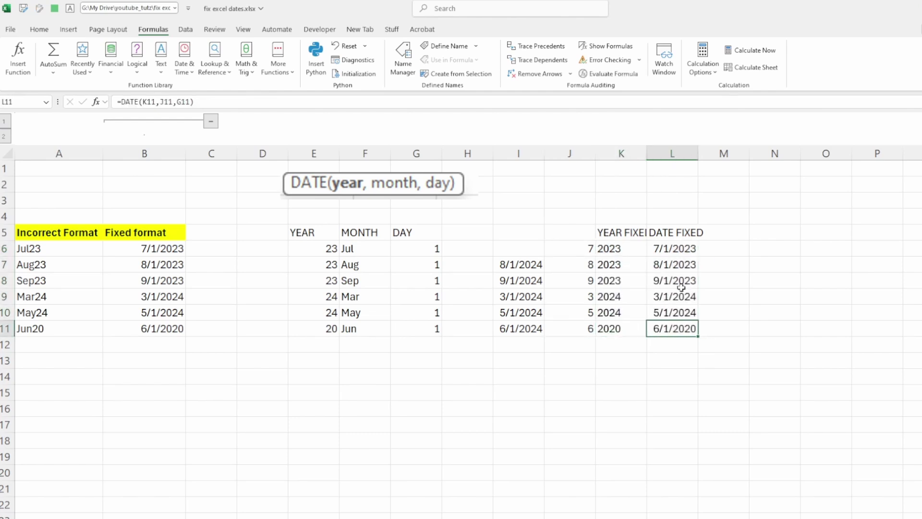
left_click(687, 252)
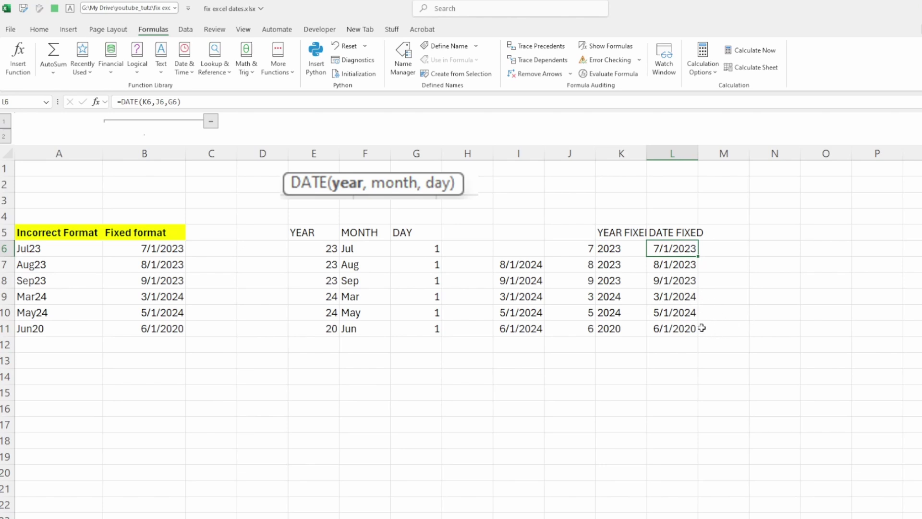
left_click(673, 295)
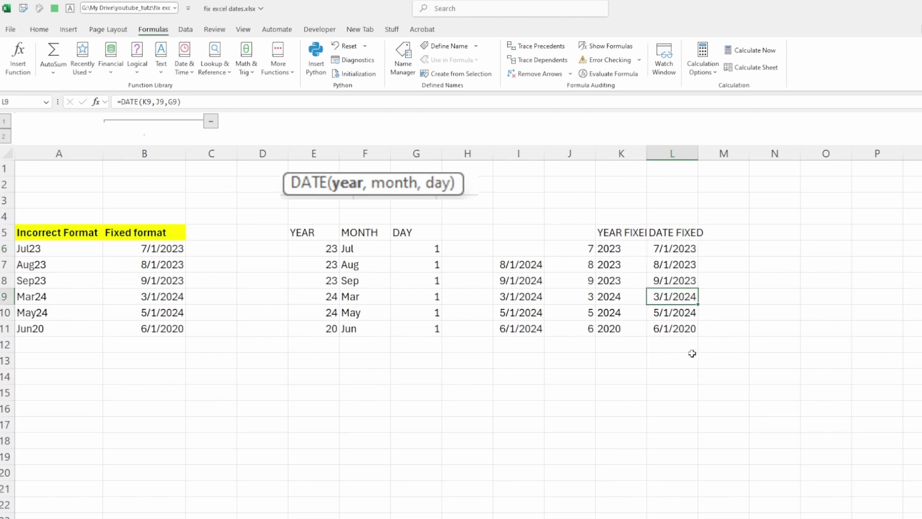
key("Left")
key("Up")
key("Up")
key("Up")
key("Left")
key("Right")
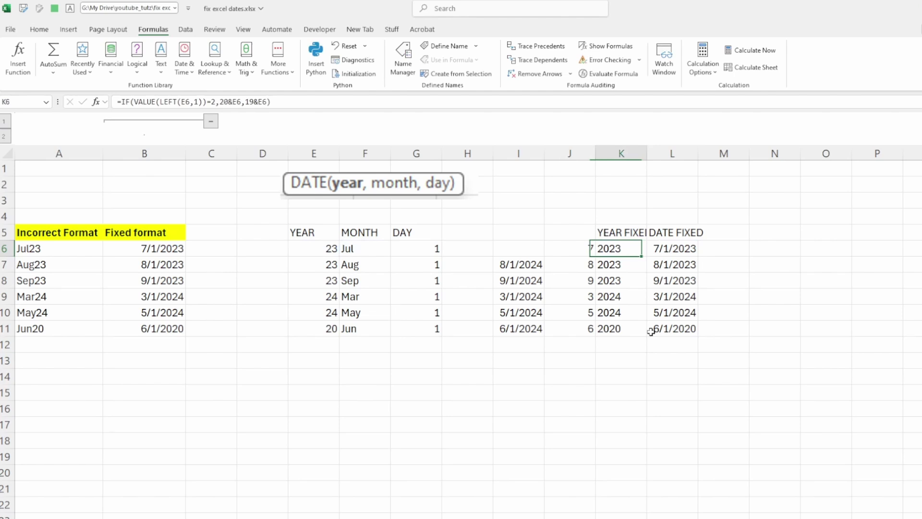
key("Right")
key("F2")
key("Escape")
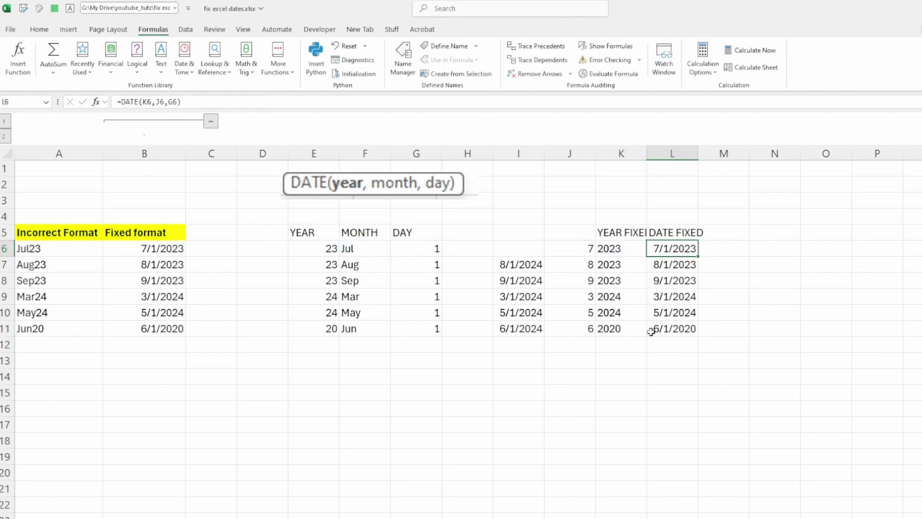
key("F2")
key("Escape")
key("Left")
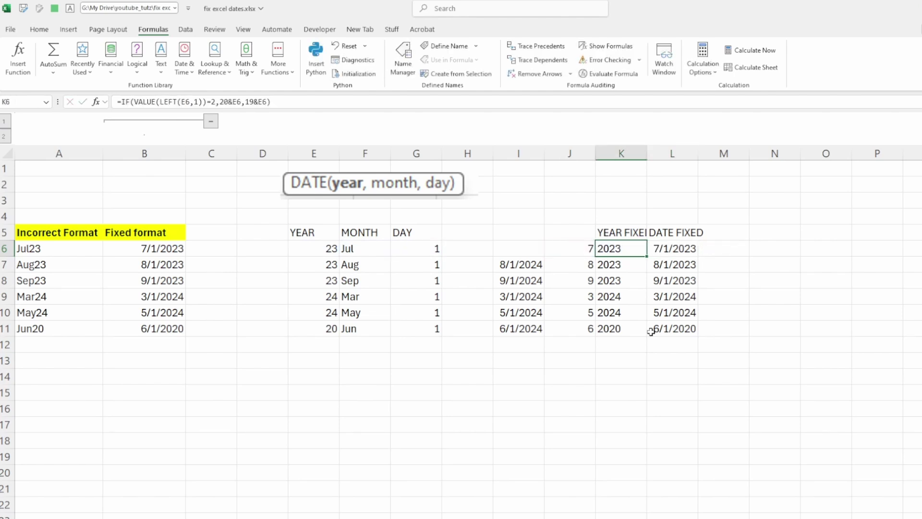
Review the K6 and E6 formulas and copy E6's VALUE(RIGHT(A6,2)) expression
key("F2")
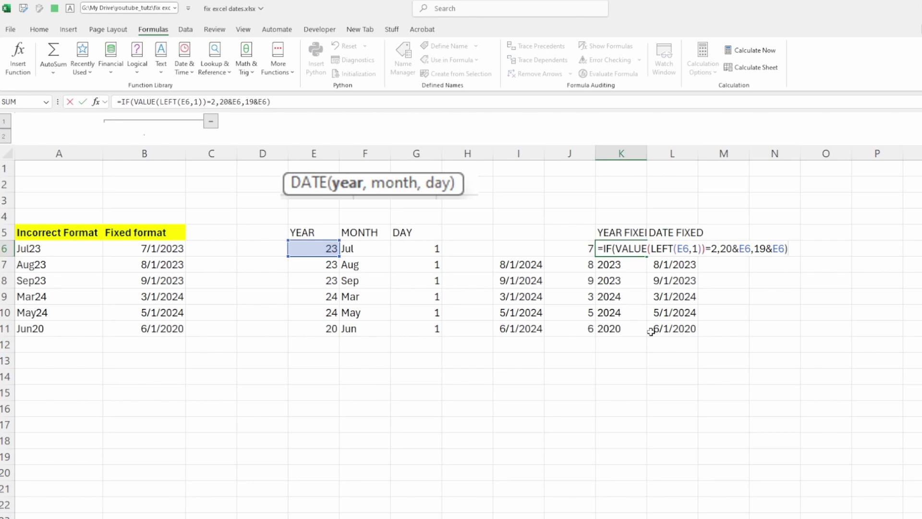
key("Escape")
key("Left")
key("Left")
key("Left")
key("Left")
key("Left")
key("Left")
key("F2")
key("Escape")
key("Right")
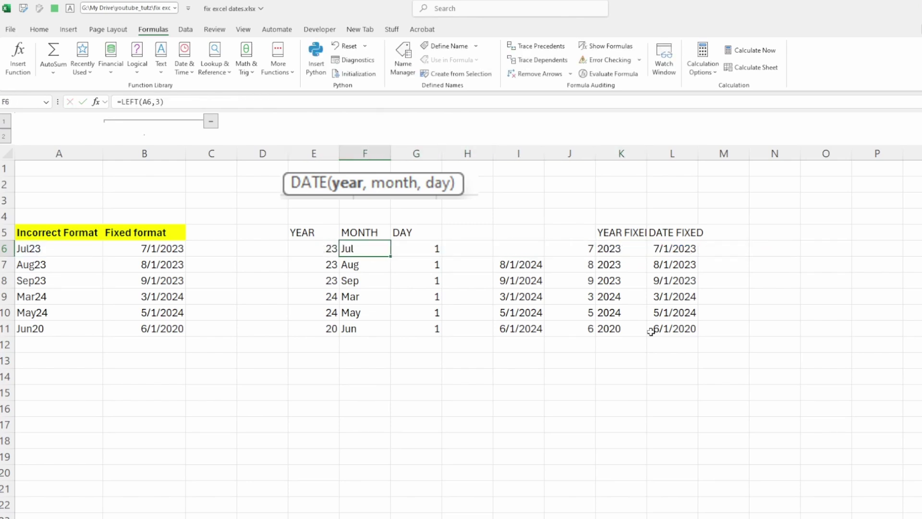
key("Right")
key("Right")
key("Right")
key("Right")
key("Right")
key("F2")
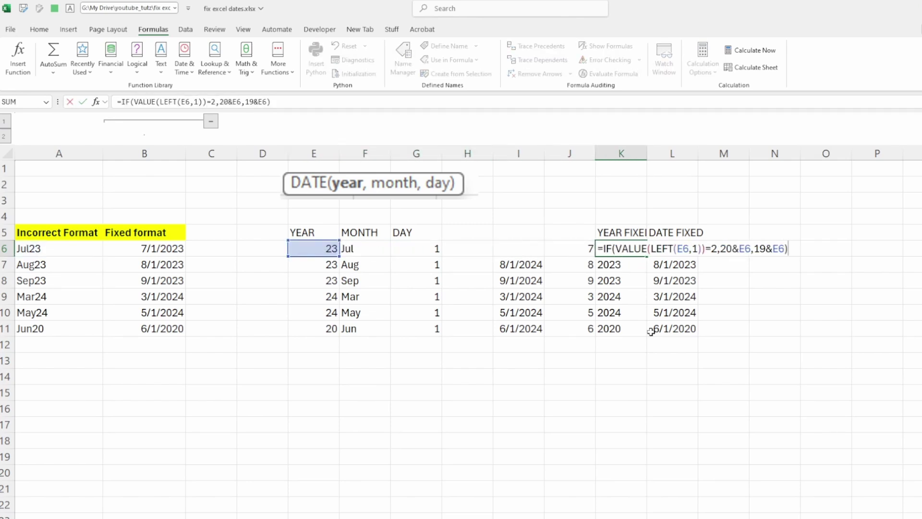
key("Escape")
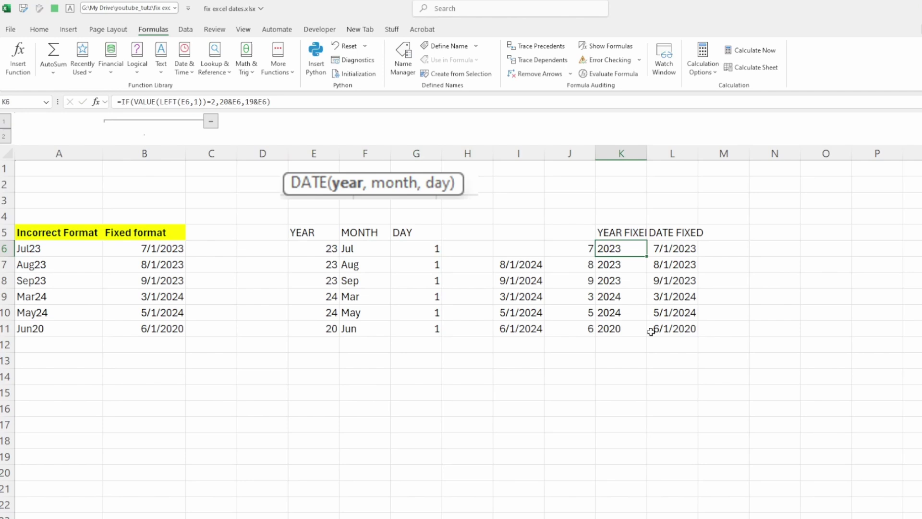
key("Left")
key("Left")
key("Left")
key("Left")
key("Left")
key("Left")
key("F2")
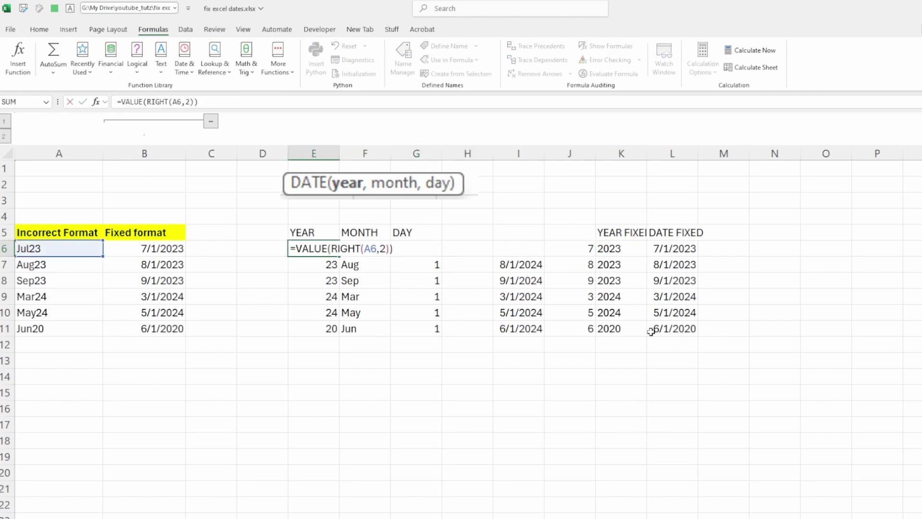
key("shift+Home")
key("shift+Right")
key("ctrl+c")
Replace every E6 reference in K6's IF formula with VALUE(RIGHT(A6,2)), keeping 2023
key("Escape")
key("Right")
key("Right")
key("Right")
key("Right")
key("Right")
key("Right")
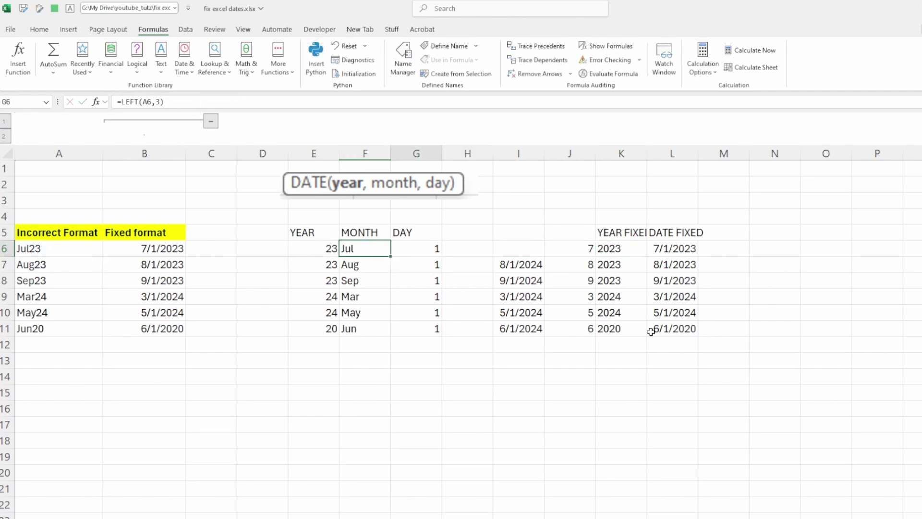
key("F2")
key("Left")
key("shift+Left")
key("shift+Left")
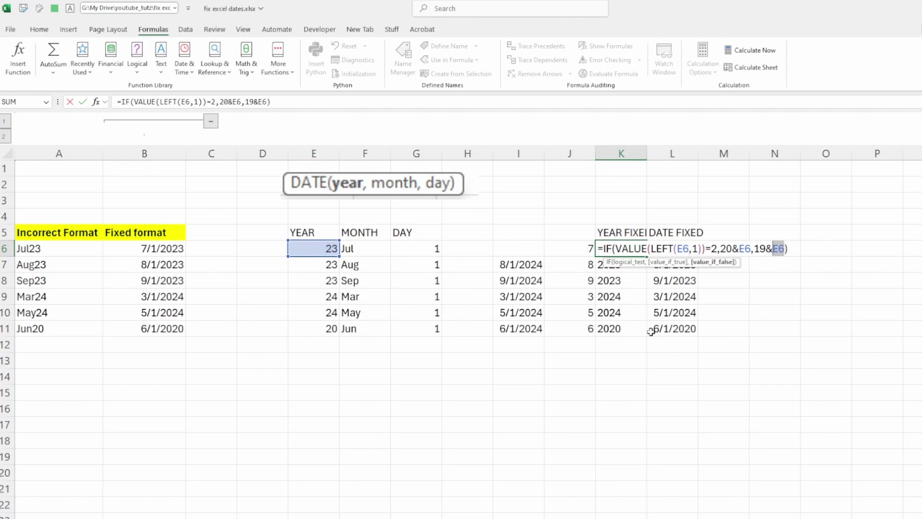
key("ctrl+v")
key("Left")
key("Left")
key("Left")
key("Left")
key("Left")
key("Left")
key("Left")
key("Left")
key("Left")
key("Left")
key("Left")
key("Left")
key("Left")
key("Left")
key("Left")
key("Left")
key("Left")
key("Left")
key("Left")
key("Left")
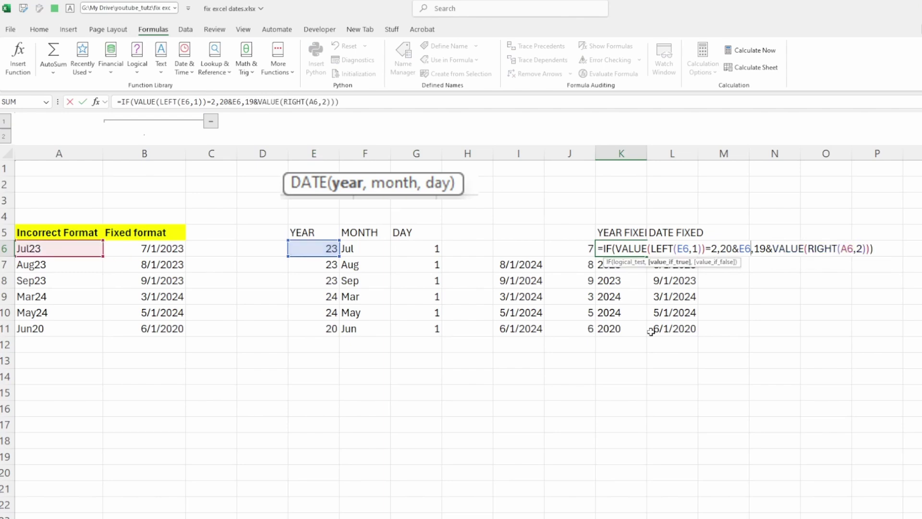
key("shift+Left")
key("shift+Left")
key("ctrl+v")
key("Left")
key("Left")
key("Left")
key("Left")
key("Left")
key("Left")
key("Left")
key("Left")
key("Left")
key("shift+Left")
key("shift+Left")
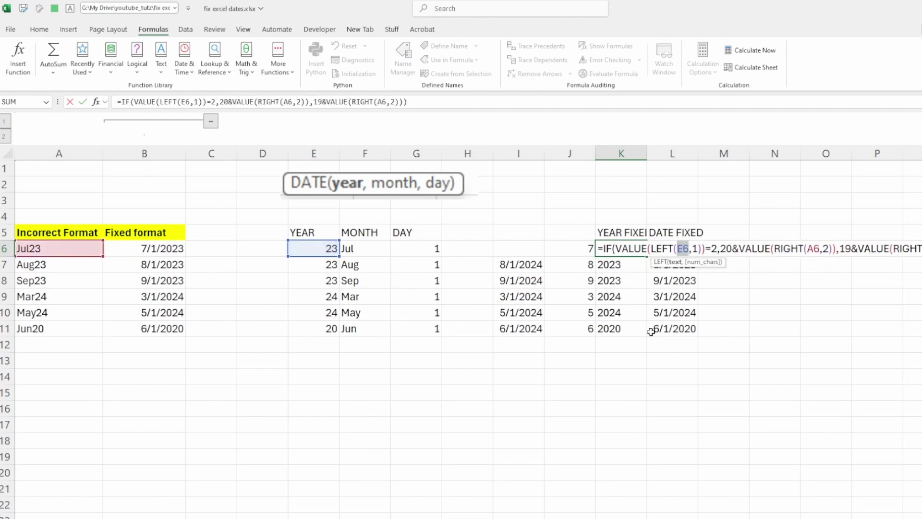
key("ctrl+v")
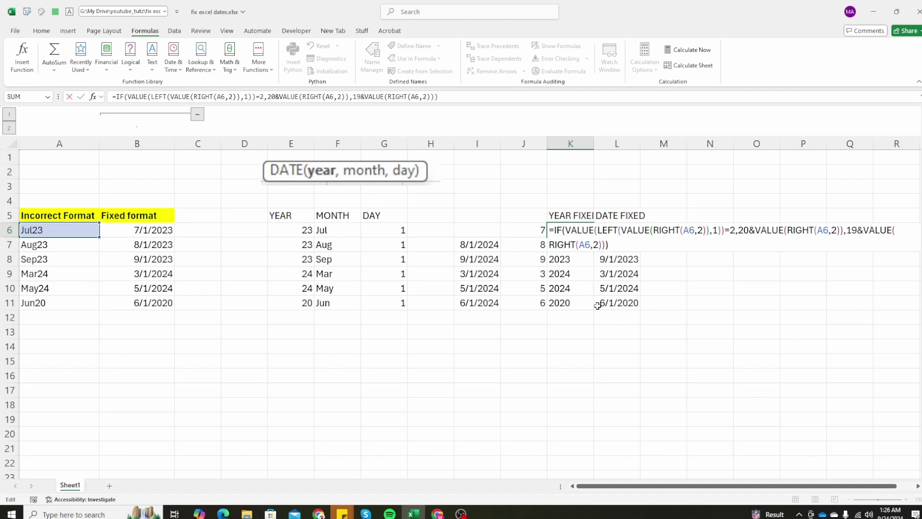
key("Return")
Clear the 23 from the E6 YEAR helper cell
key("Up")
key("Left")
key("Right")
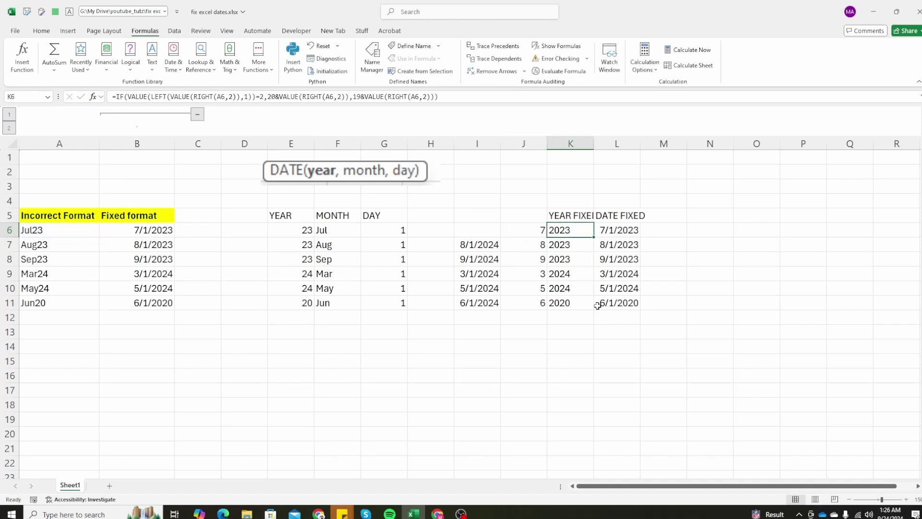
key("Left")
key("Left")
key("Left")
key("Left")
key("Left")
key("Left")
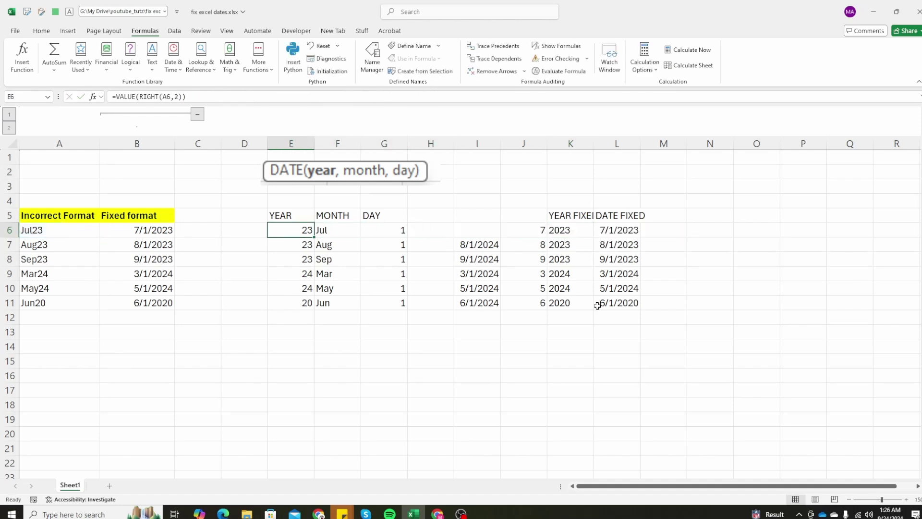
key("Delete")
key("Right")
key("Right")
key("Right")
key("Right")
key("Right")
key("Right")
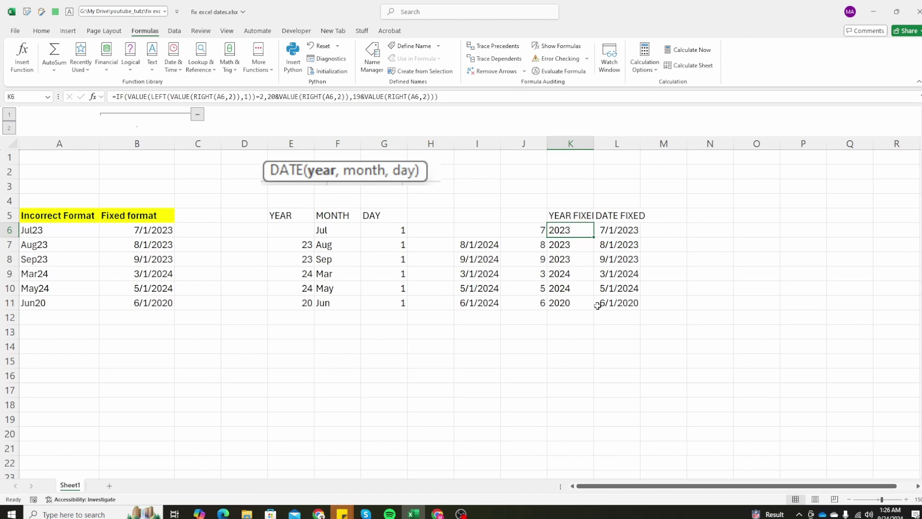
Review the helper formulas in J6 and K6 and the DATE formula in L6 without changing them
key("F2")
key("Escape")
key("Right")
key("F2")
key("Escape")
key("Left")
key("Left")
key("F2")
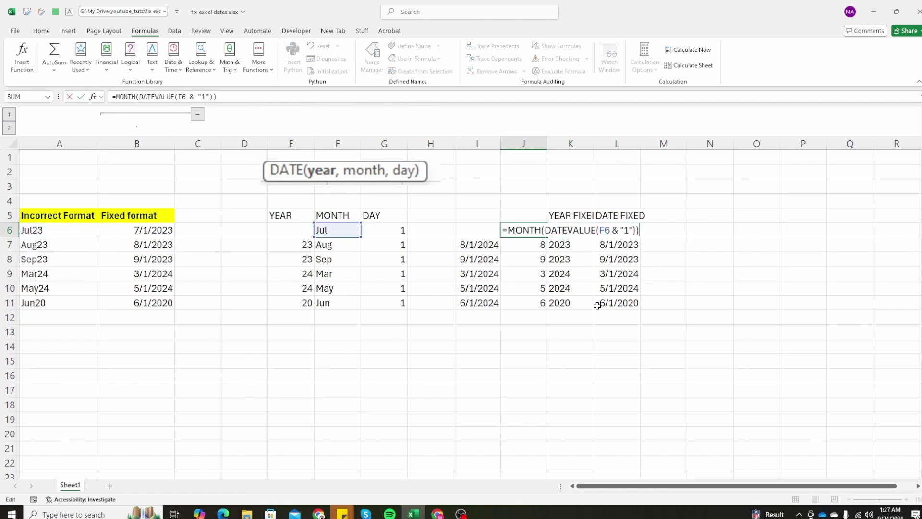
key("Escape")
key("Left")
key("Left")
key("Left")
key("Right")
key("Right")
key("Right")
key("Right")
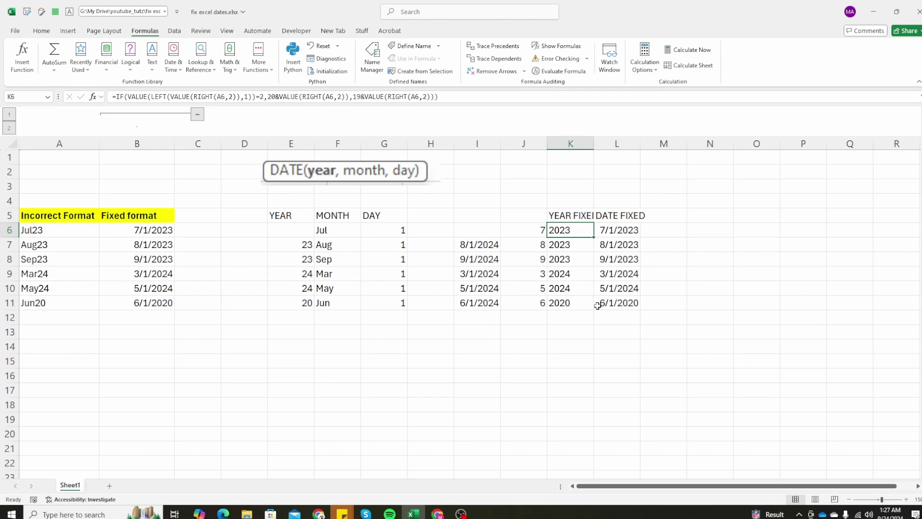
key("Right")
key("Left")
key("F2")
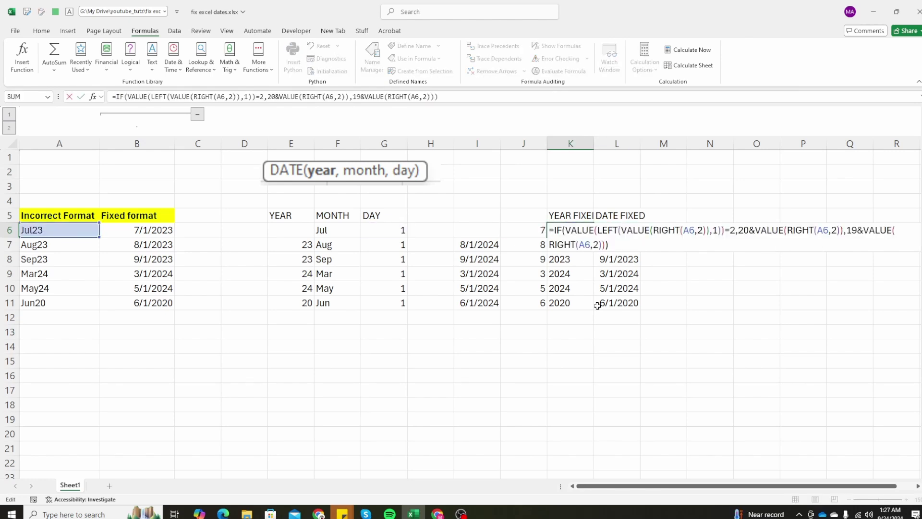
key("Escape")
key("Right")
key("F2")
key("Escape")
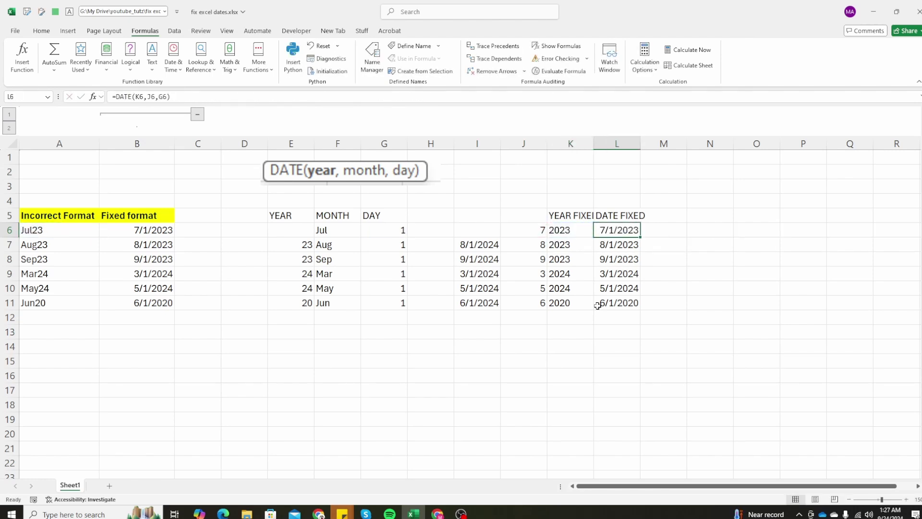
key("Left")
key("F2")
key("Escape")
key("Right")
key("F2")
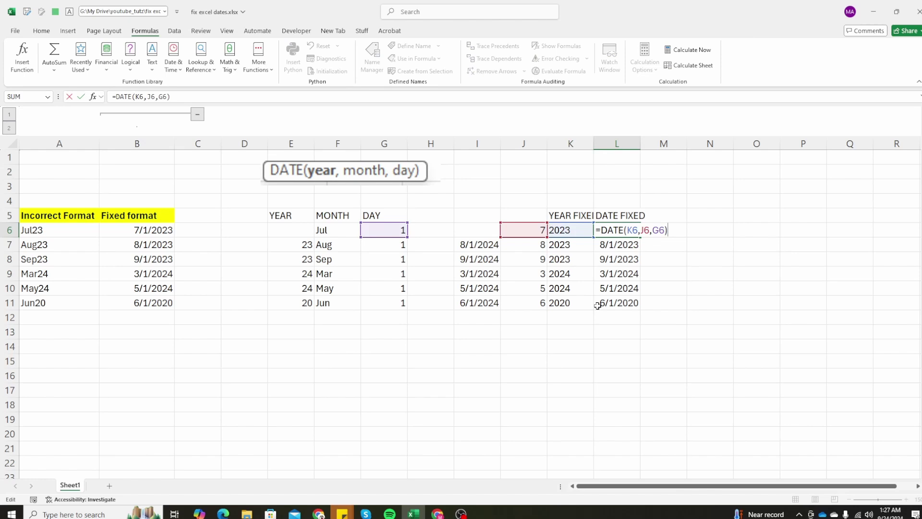
key("Escape")
Copy K6's IF year expression and paste it into L6's DATE formula in place of K6
key("Left")
key("F2")
key("shift+Left")
key("shift+Left")
key("shift+Left")
key("shift+Left")
key("shift+Left")
key("shift+Left")
key("shift+Left")
key("shift+Left")
key("shift+Left")
key("shift+Left")
key("shift+Left")
key("shift+Left")
key("shift+Left")
key("shift+Left")
key("shift+Left")
key("shift+Left")
key("shift+Left")
key("shift+Left")
key("shift+Left")
key("shift+Left")
key("shift+Left")
key("shift+Left")
key("shift+Left")
key("shift+Left")
key("shift+Left")
key("shift+Left")
key("shift+Left")
key("shift+Left")
key("shift+Left")
key("shift+Left")
key("shift+Left")
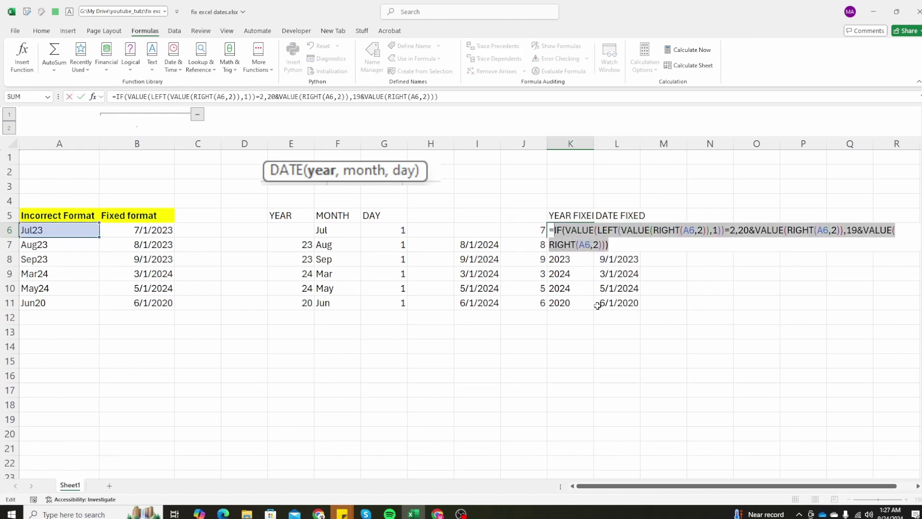
key("Escape")
key("Right")
key("F2")
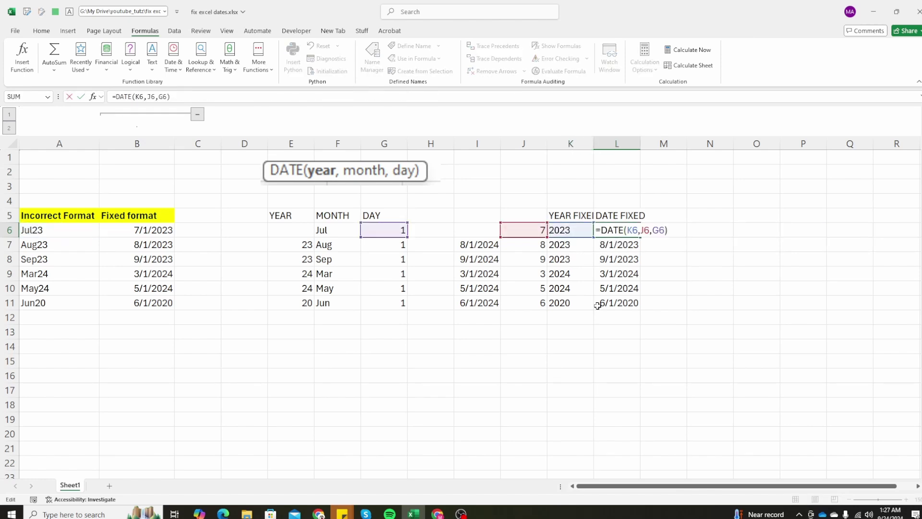
type("IF(VALUE(LEFT(VALUE(RIGHT(A6,2)),1))=2,20&VALUE(RIGHT(A6,2)),19&VALUE(RIGHT(A6,2))),MONTH(DATEVALUE(F6 & \"1\"))")
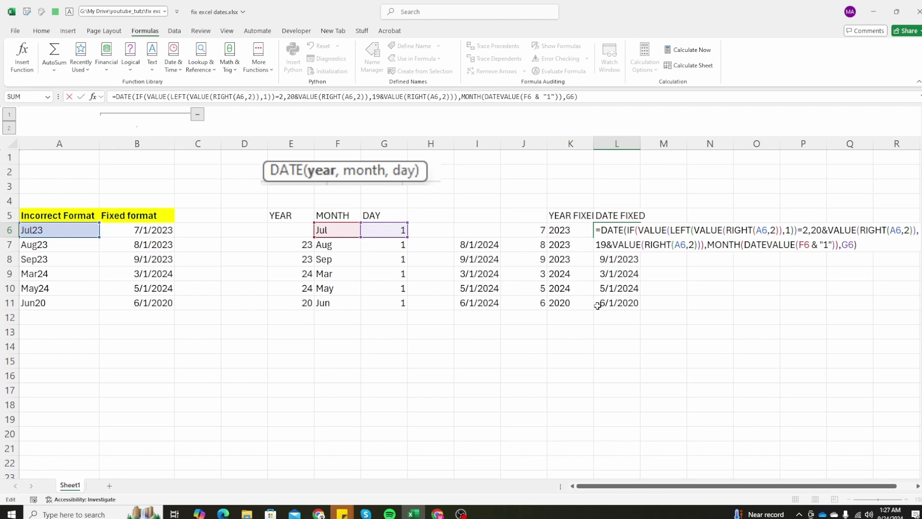
key("ctrl+Return")
Copy LEFT(A6,3) from F6 and work it into the month part of L6's DATE formula
key("Left")
key("Left")
key("Left")
key("Left")
key("Left")
key("Left")
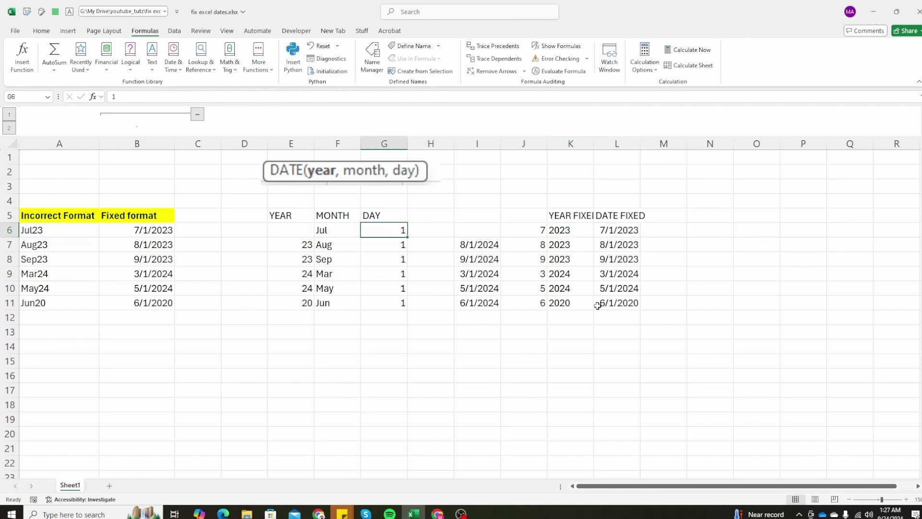
key("F2")
key("shift+Left")
key("shift+Left")
key("shift+Left")
key("shift+Left")
key("shift+Left")
key("shift+Left")
key("shift+Left")
key("shift+Left")
key("shift+Left")
key("shift+Left")
key("Escape")
key("Right")
key("Right")
key("Right")
key("Right")
key("Right")
key("Right")
key("F2")
key("Left")
key("Left")
key("Left")
key("Left")
key("Left")
key("Left")
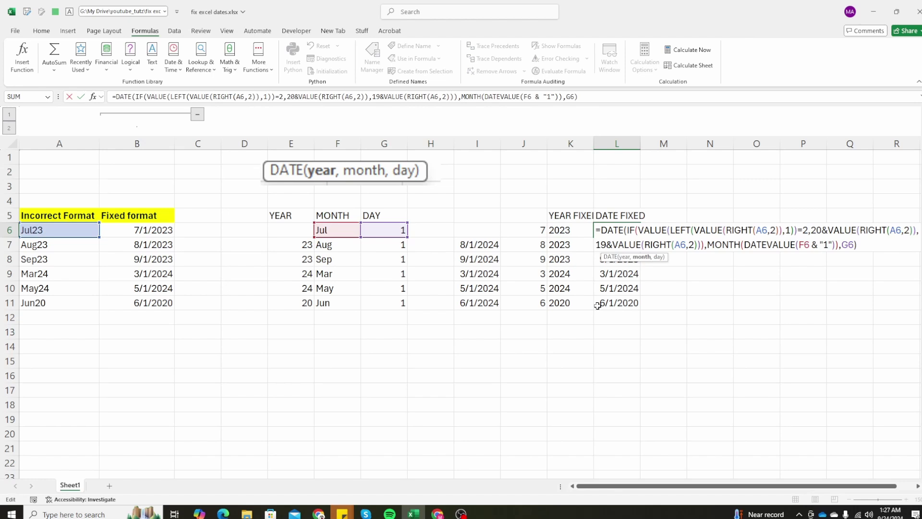
key("Return")
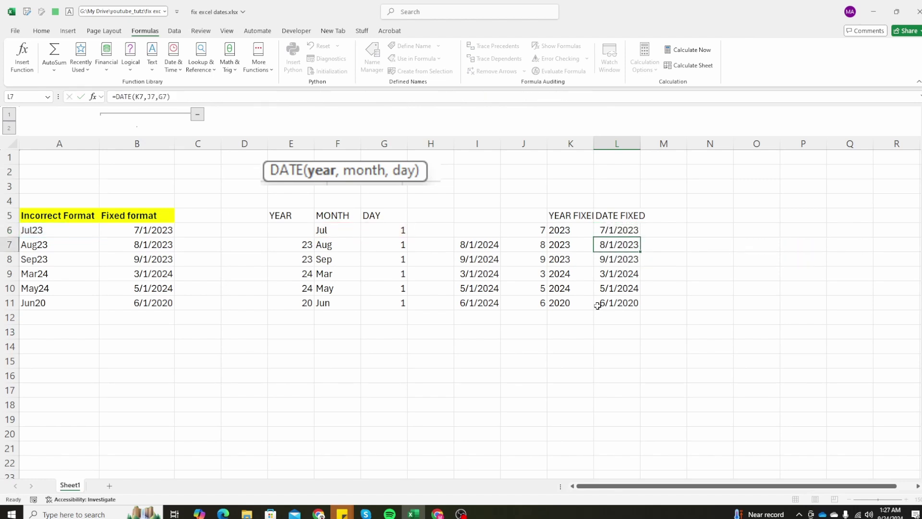
key("Up")
key("Left")
key("F2")
key("Escape")
key("Right")
key("F2")
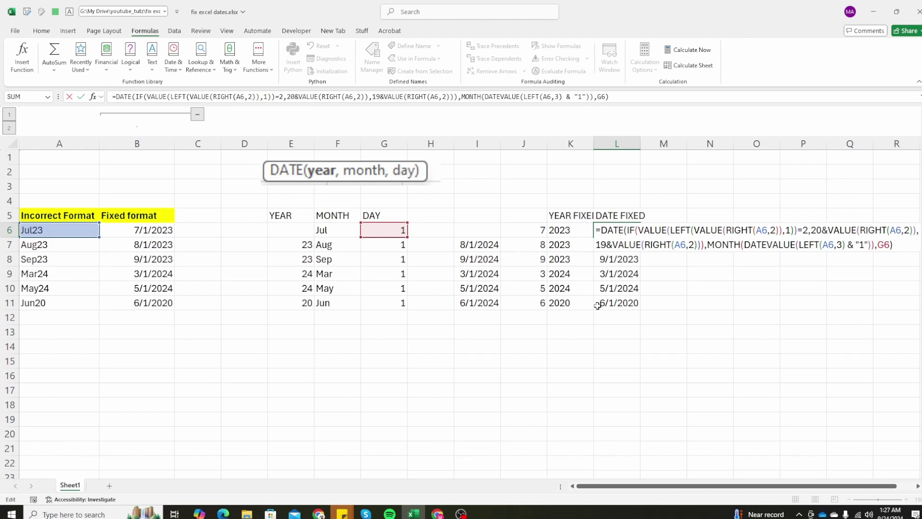
key("Escape")
Clear 'Jul' from F6 and replace the G6 day reference in L6 with 1
left_click(351, 233)
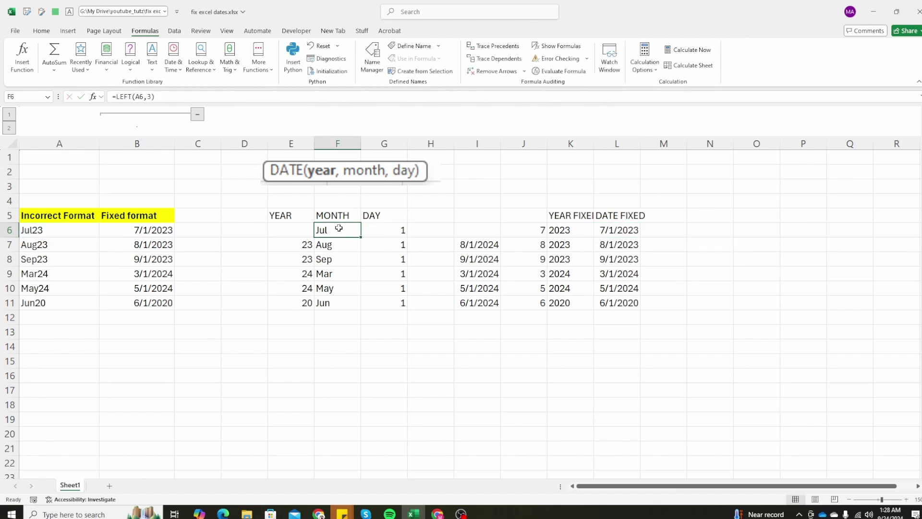
key("Delete")
key("Right")
key("Right")
key("Right")
key("Right")
key("Right")
key("Right")
key("F2")
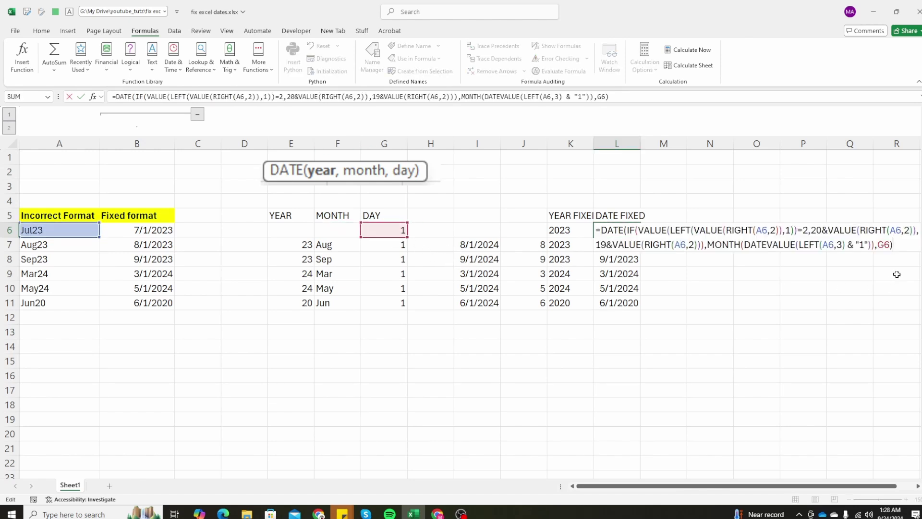
key("Left")
key("shift+Left")
key("shift+Left")
type("1")
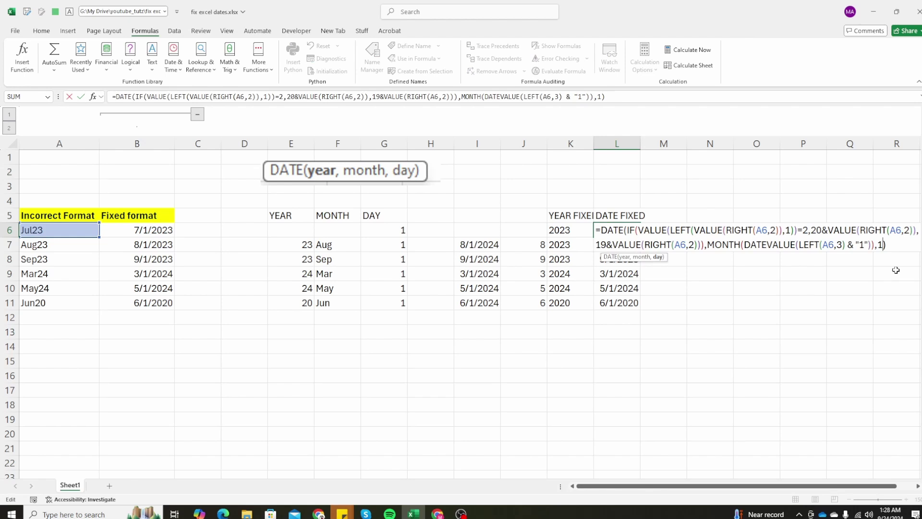
key("Return")
Copy the finished L6 formula down the DATE FIXED column to L7:L11
key("Up")
key("F2")
key("Escape")
key("Left")
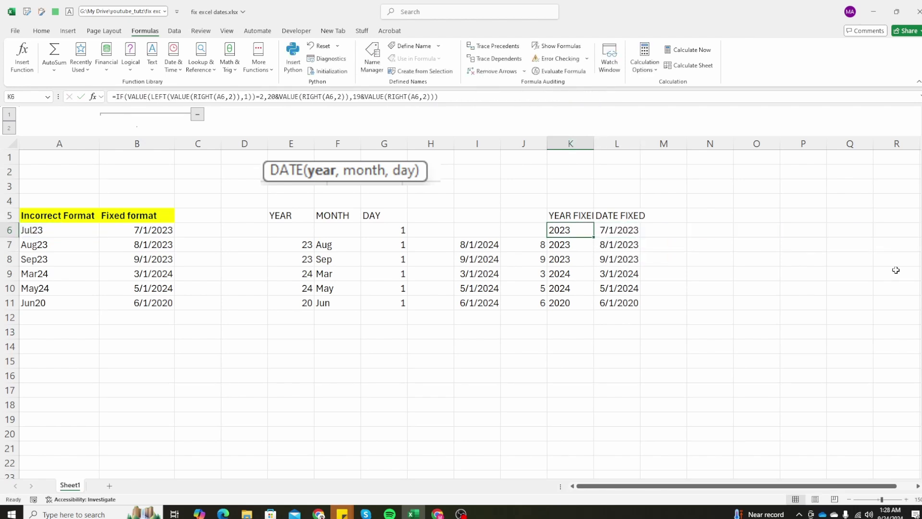
key("Right")
key("ctrl+c")
key("Down")
key("ctrl+shift+Down")
key("Escape")
key("Up")
key("Left")
Select the helper cells E6:K11 and delete their contents, leaving only the DATE FIXED dates
key("ctrl+shift+Down")
key("shift+Left")
key("shift+Left")
key("shift+Left")
key("shift+Left")
key("shift+Left")
key("shift+Left")
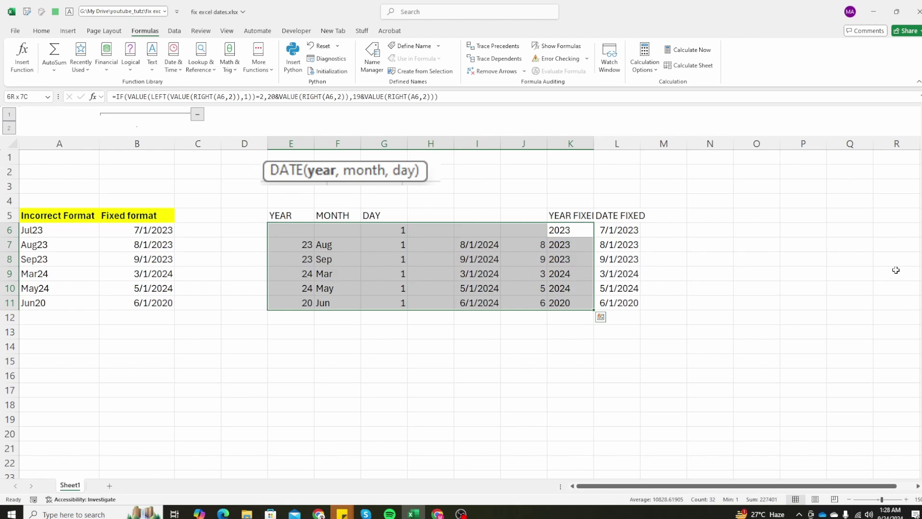
key("Delete")
key("Right")
key("Right")
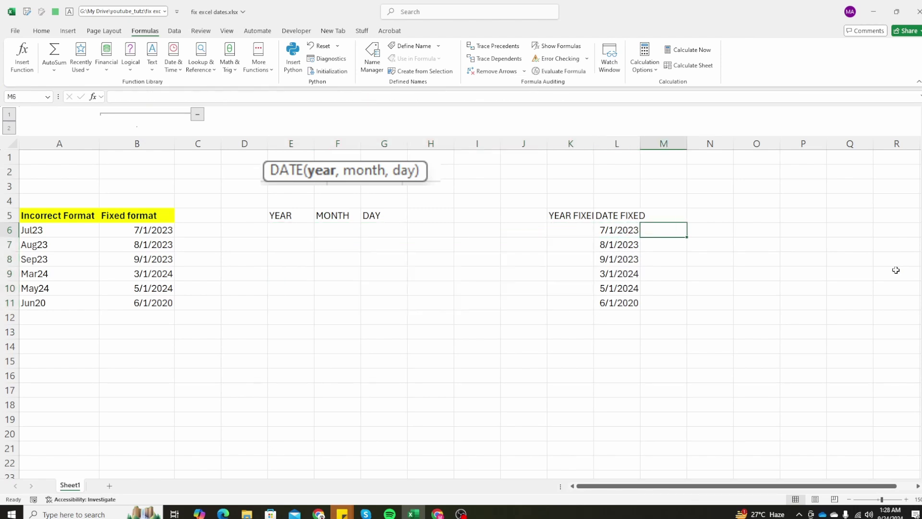